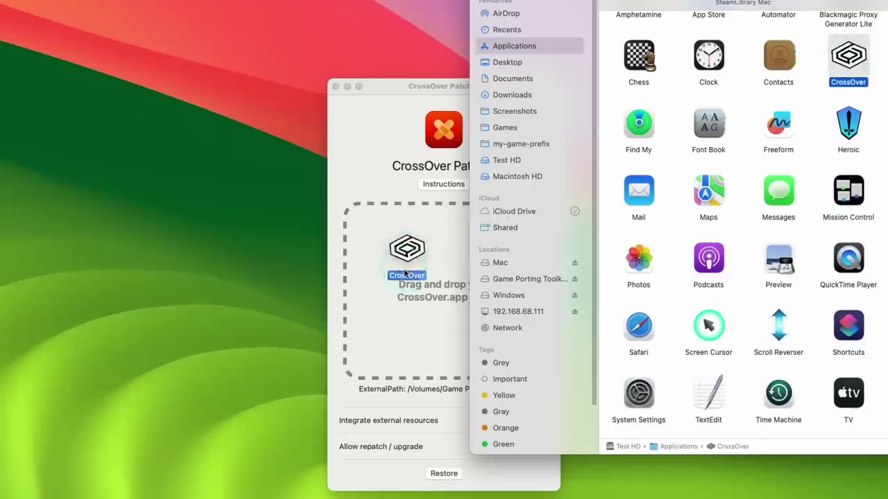
# - Load the CrossOver app into CrossOver Patcher and toggle the Steam bottle's DXVK setting in CrossOver
pyautogui.moveTo(406, 273); pyautogui.dragTo(378, 241)
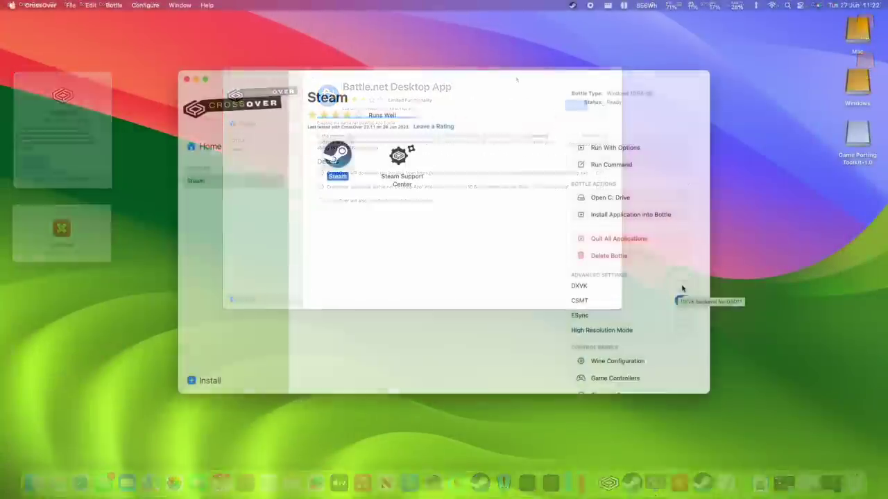
pyautogui.click(672, 291)
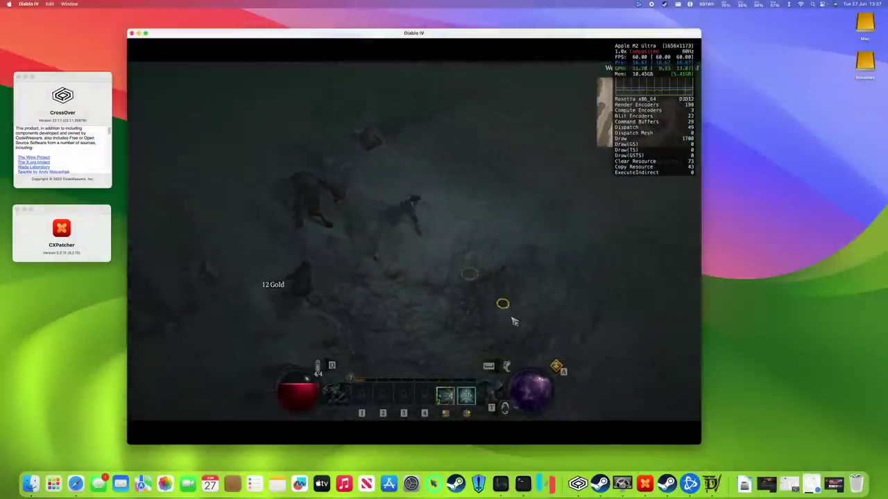
pyautogui.moveTo(329, 307); pyautogui.dragTo(257, 298)
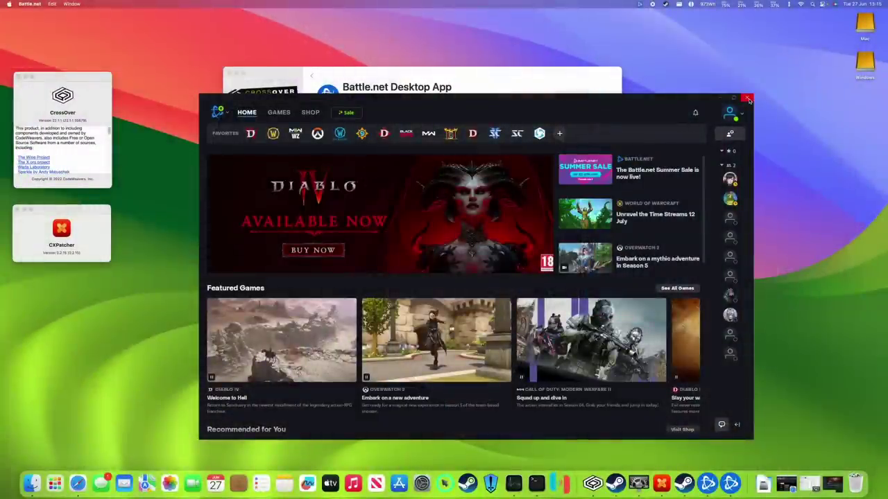
pyautogui.click(748, 99)
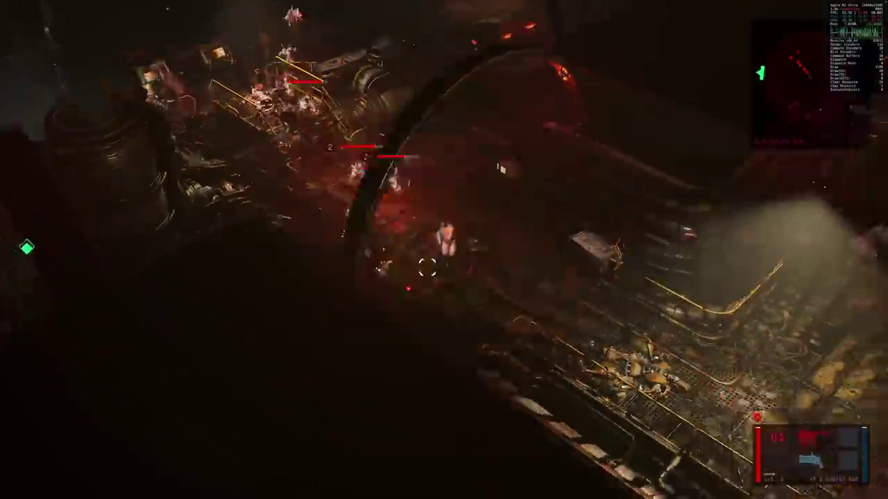
pyautogui.moveTo(427, 265)
pyautogui.mouseDown()
pyautogui.moveTo(439, 192)
pyautogui.moveTo(308, 155)
pyautogui.mouseUp()
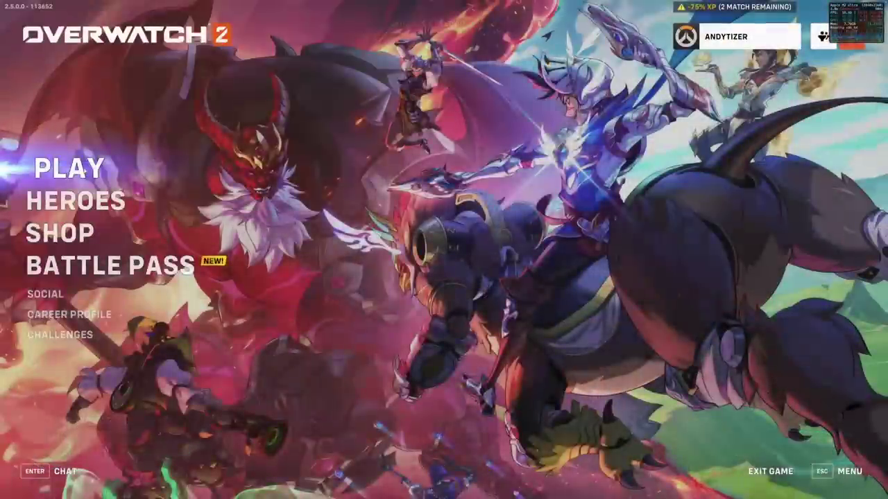
# - Open the play modes in Overwatch 2 and choose Unranked
pyautogui.click(66, 168)
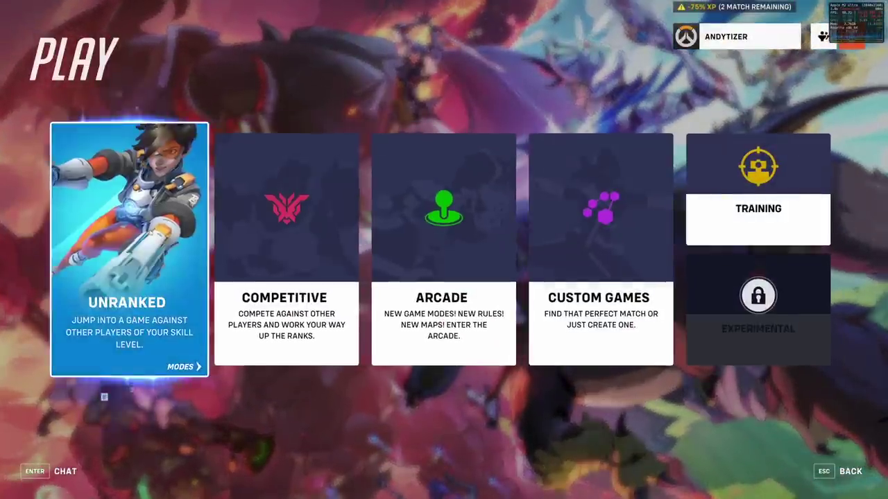
pyautogui.click(124, 242)
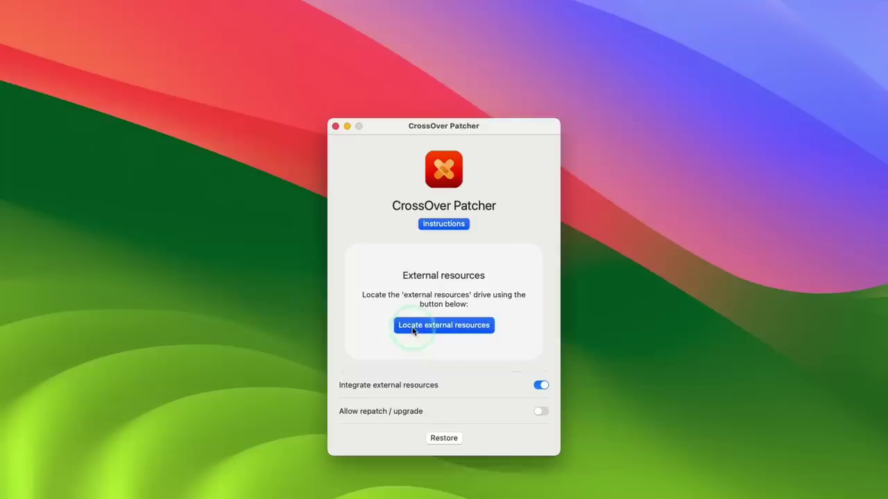
# - Switch to Discord and open the cxpatcher channel on the AppleGamingWiki server
pyautogui.click(383, 194)
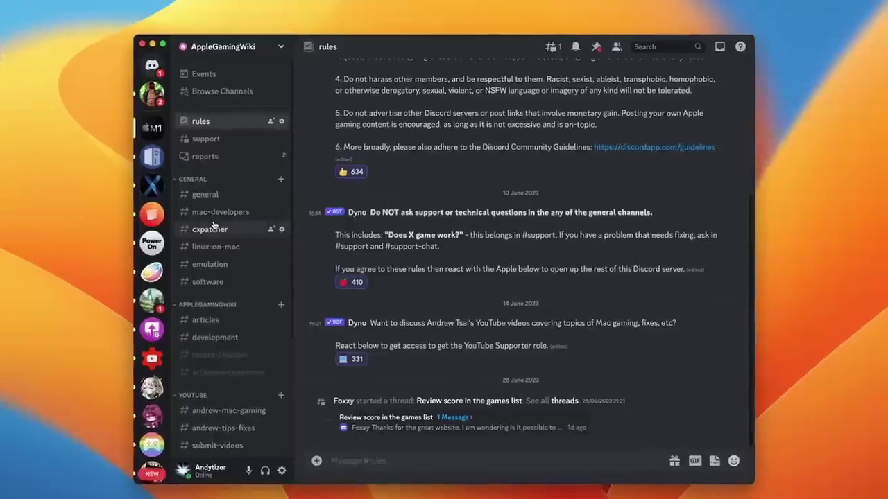
pyautogui.click(213, 229)
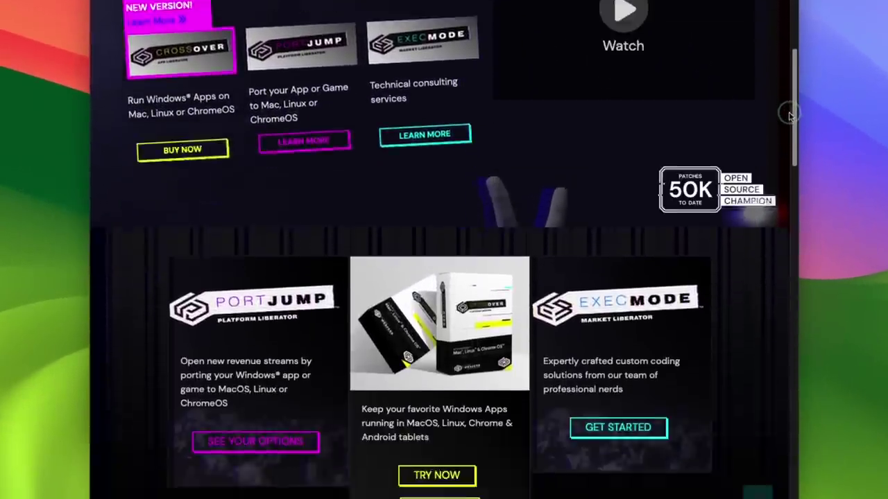
# - Open the CrossOver purchase page on the CodeWeavers website and apply the promo code APPLEGAMINGWIKINEW
pyautogui.scroll(-5, 789, 117)
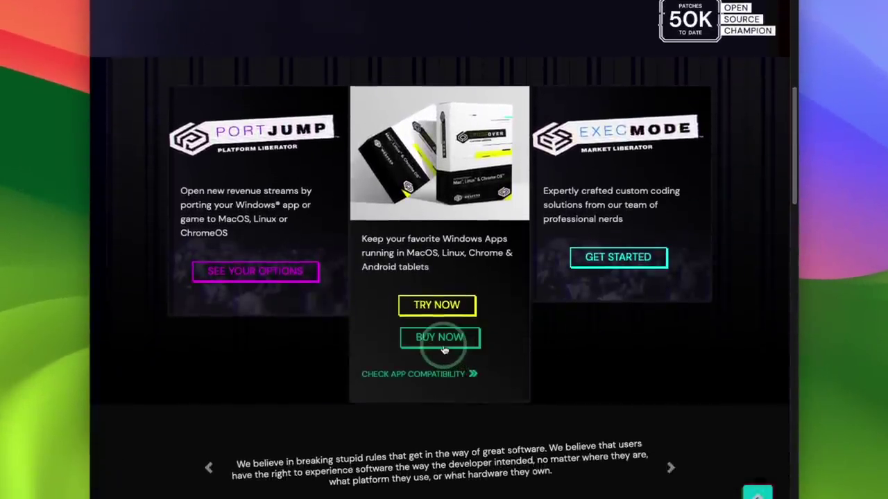
pyautogui.click(440, 337)
pyautogui.click(245, 41)
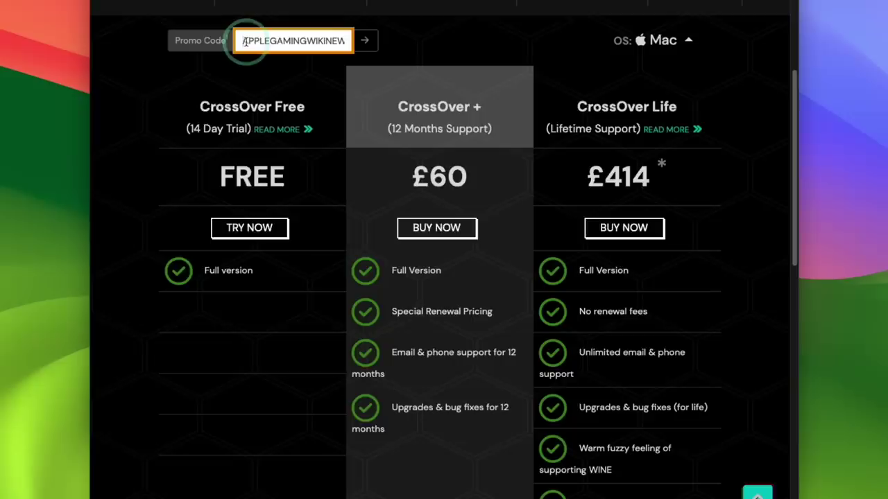
pyautogui.moveTo(245, 41); pyautogui.dragTo(330, 40)
pyautogui.click(367, 48)
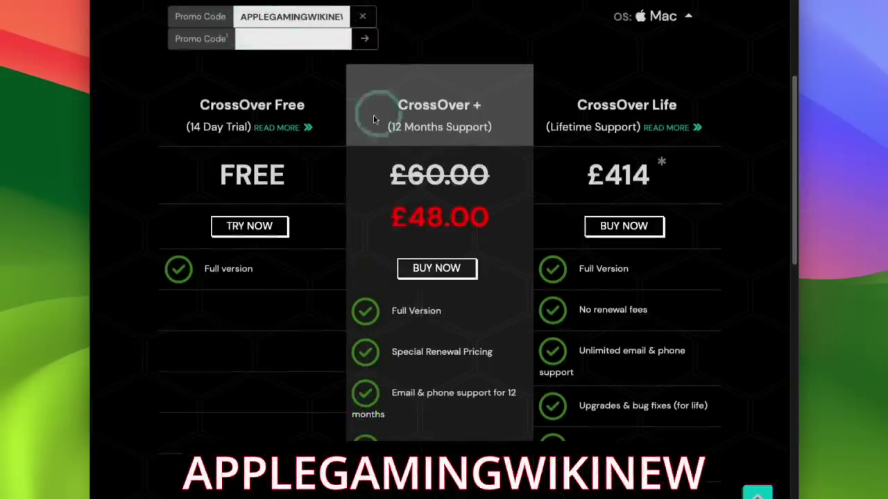
# - Compare the pricing of the CrossOver + and CrossOver Life plans
pyautogui.doubleClick(402, 110)
pyautogui.click(428, 276)
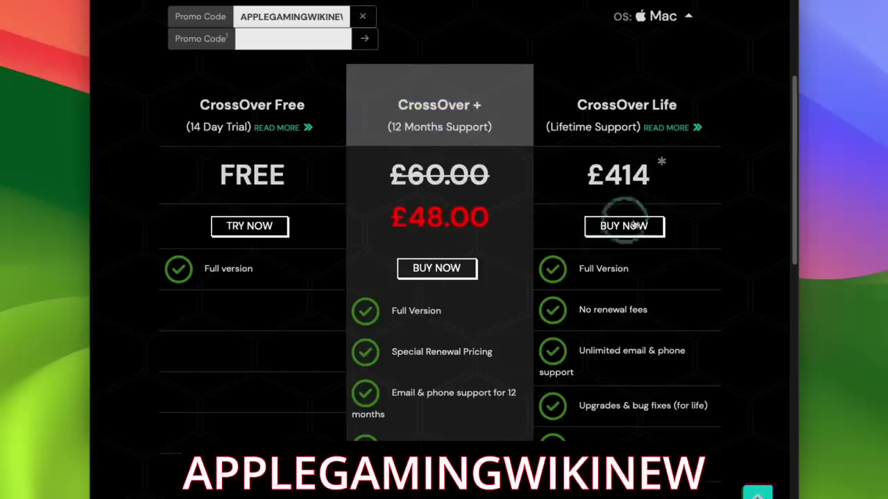
pyautogui.moveTo(416, 125); pyautogui.dragTo(517, 214)
pyautogui.click(518, 217)
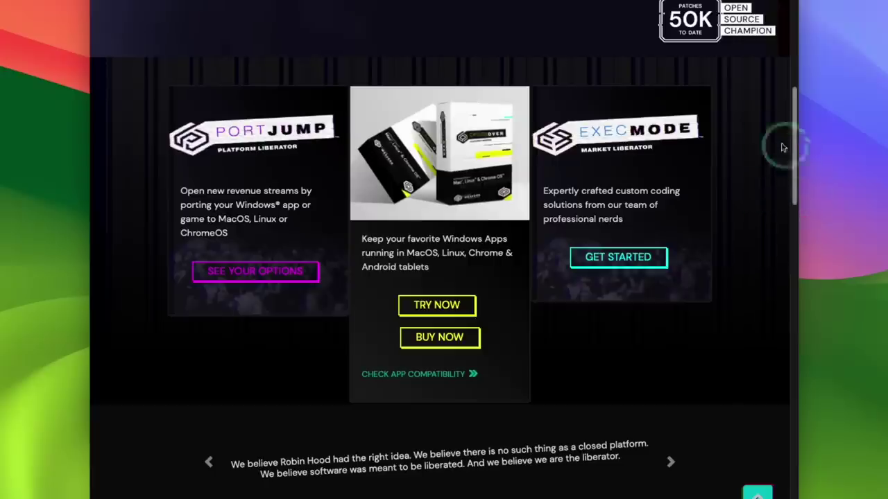
# - Open the free CrossOver trial page and request the macOS trial download
pyautogui.click(428, 318)
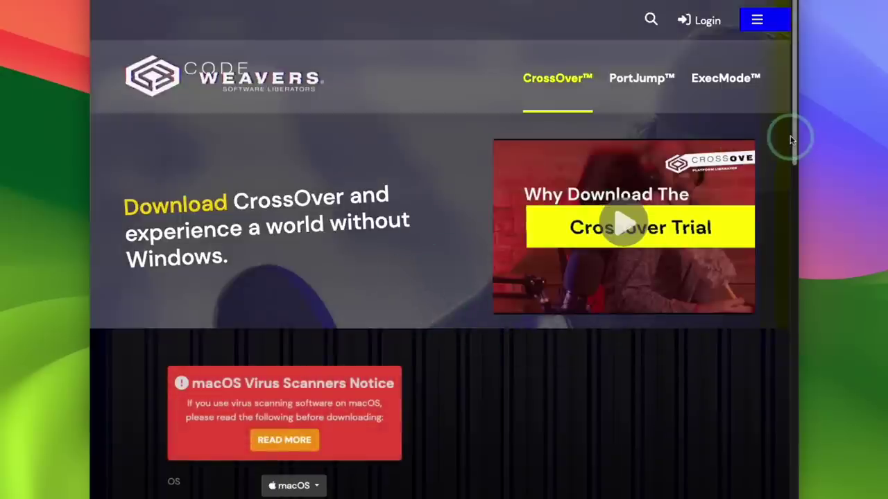
pyautogui.moveTo(791, 141); pyautogui.dragTo(794, 221)
pyautogui.click(359, 254)
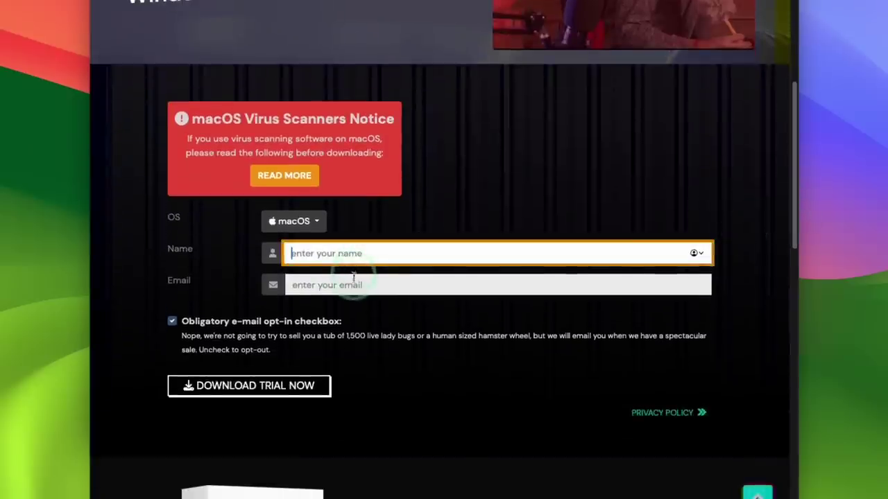
pyautogui.click(242, 389)
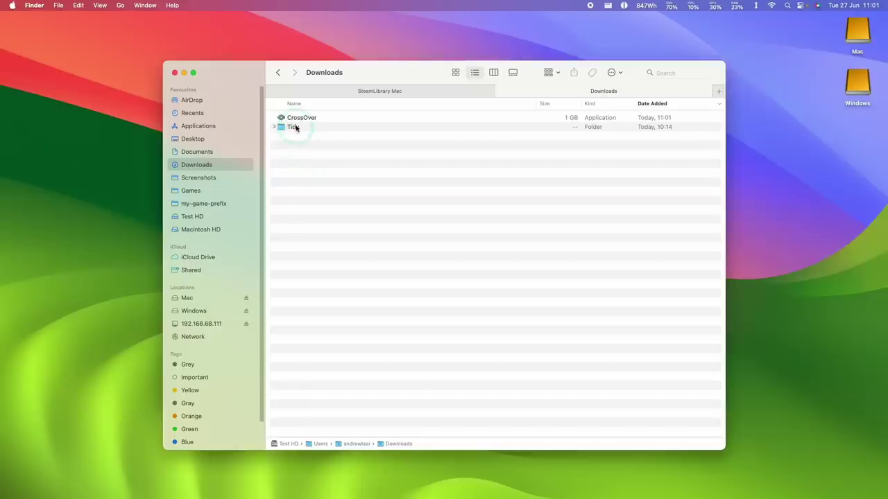
# - Move the CrossOver application from the Downloads folder into the Applications folder
pyautogui.click(296, 121)
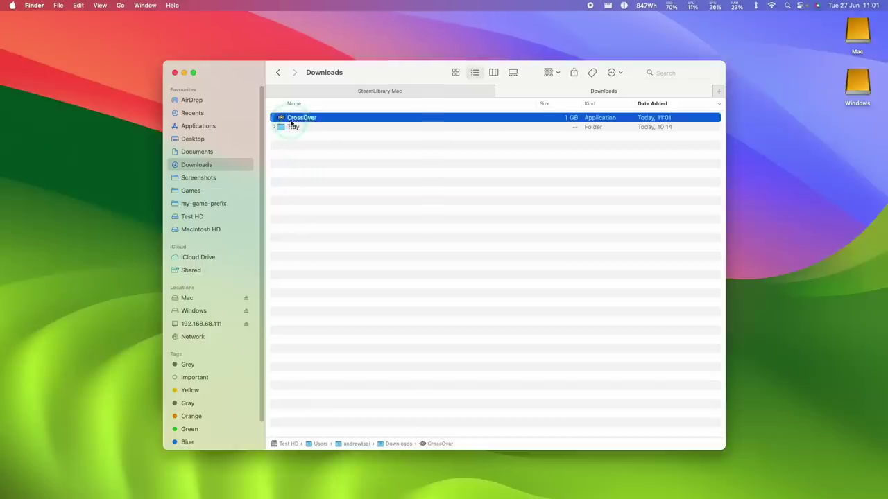
pyautogui.moveTo(293, 122); pyautogui.dragTo(222, 129)
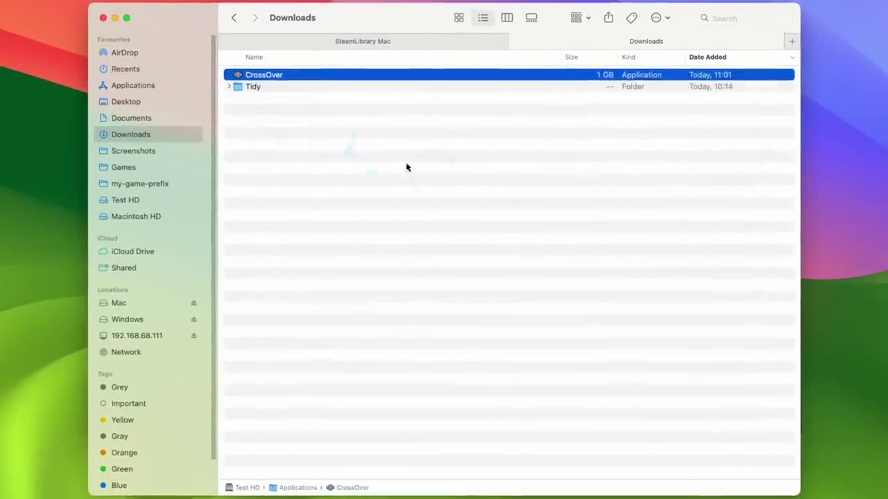
# - Launch CrossOver from the Applications folder and allow the downloaded app to open
pyautogui.click(158, 88)
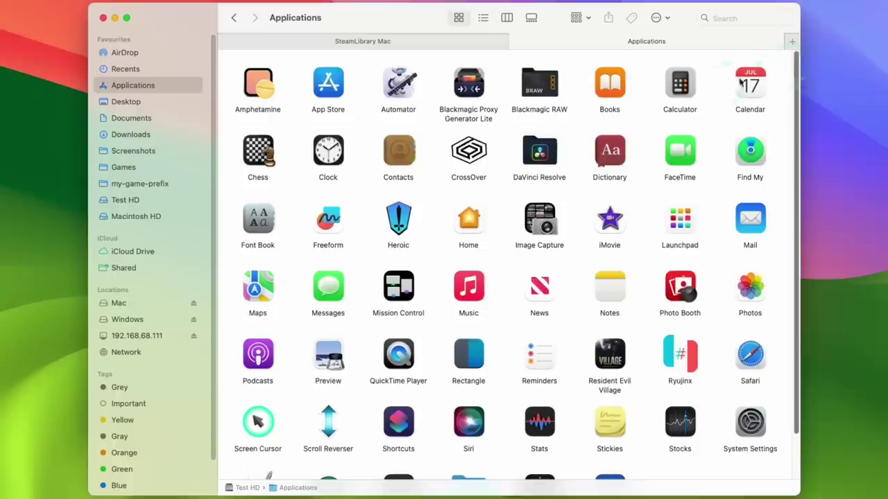
pyautogui.click(477, 157)
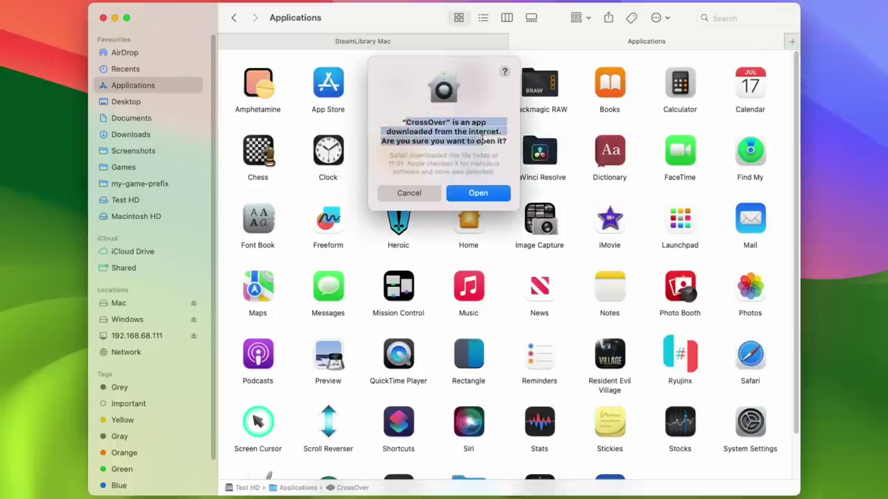
pyautogui.click(478, 193)
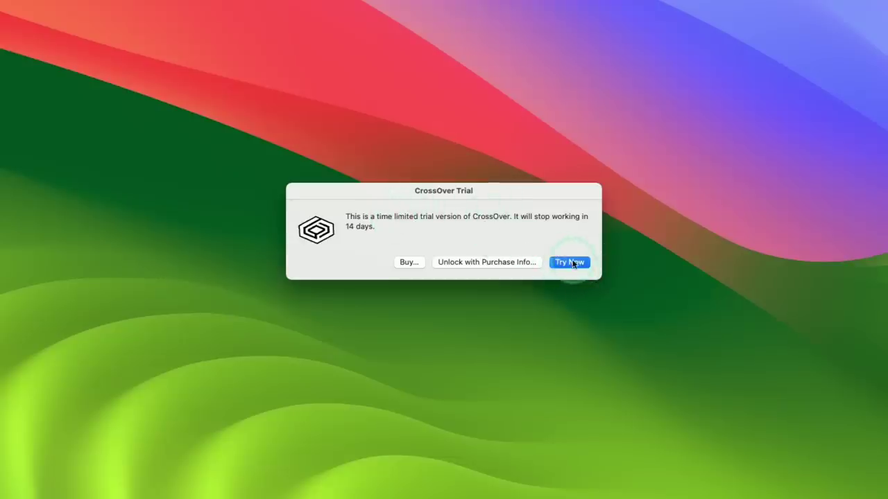
# - View and dismiss the form for unlocking with purchase info, and start the CrossOver trial
pyautogui.click(475, 262)
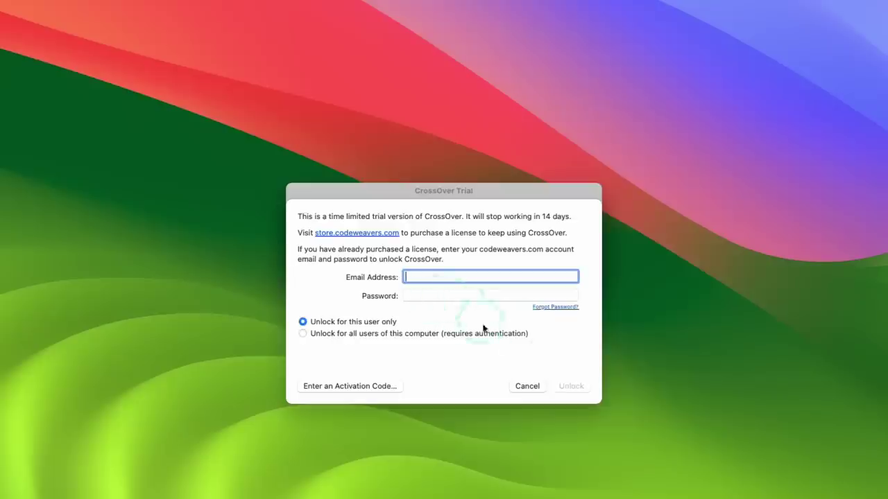
pyautogui.click(525, 386)
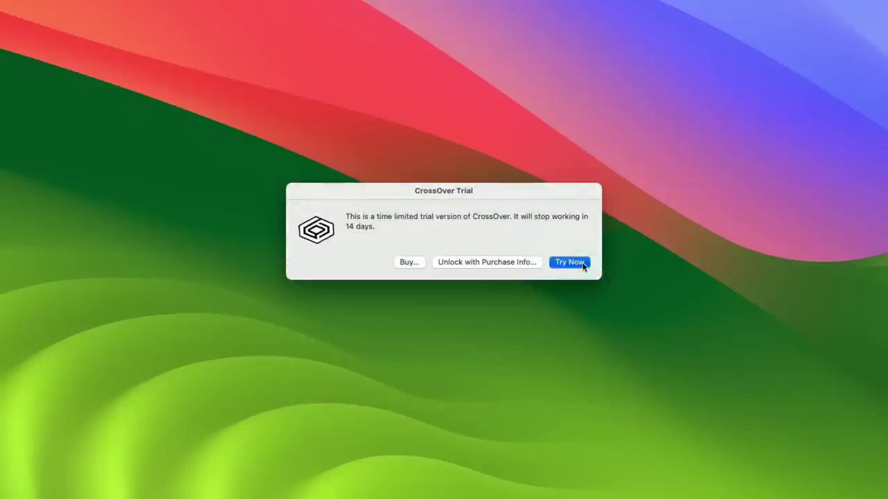
pyautogui.click(582, 262)
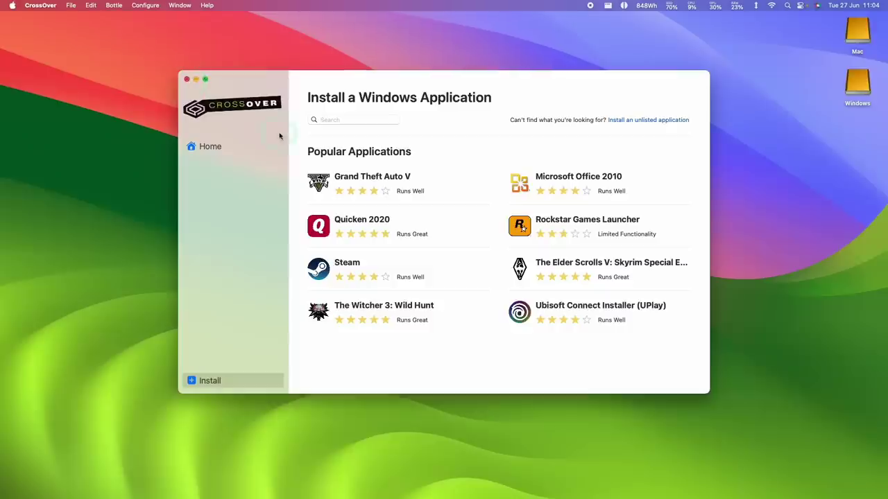
# - Quit CrossOver
pyautogui.click(42, 5)
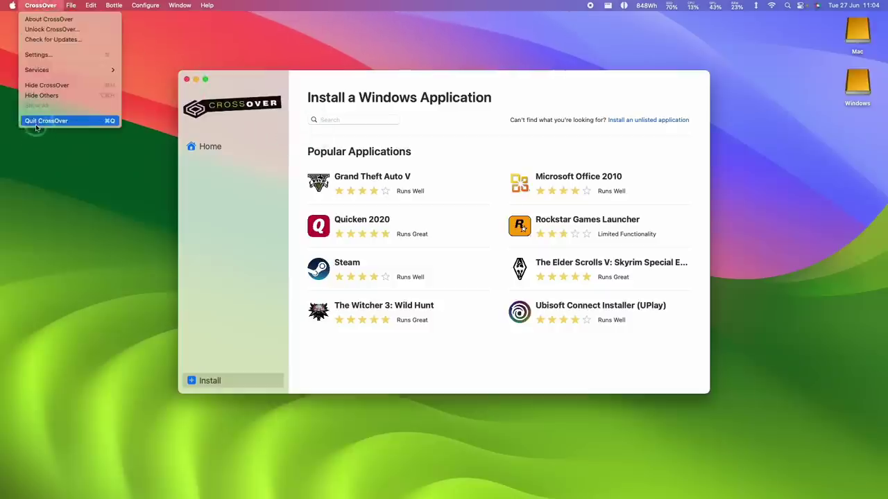
pyautogui.click(42, 121)
# - Download CXPatcher.app.zip from the assets of the V0.2.15 GitHub release and keep the flagged file
pyautogui.click(206, 480)
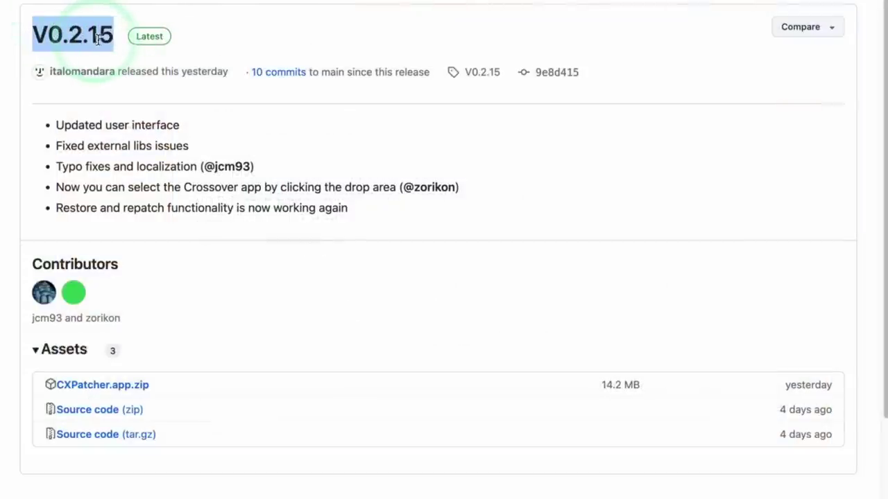
pyautogui.click(279, 38)
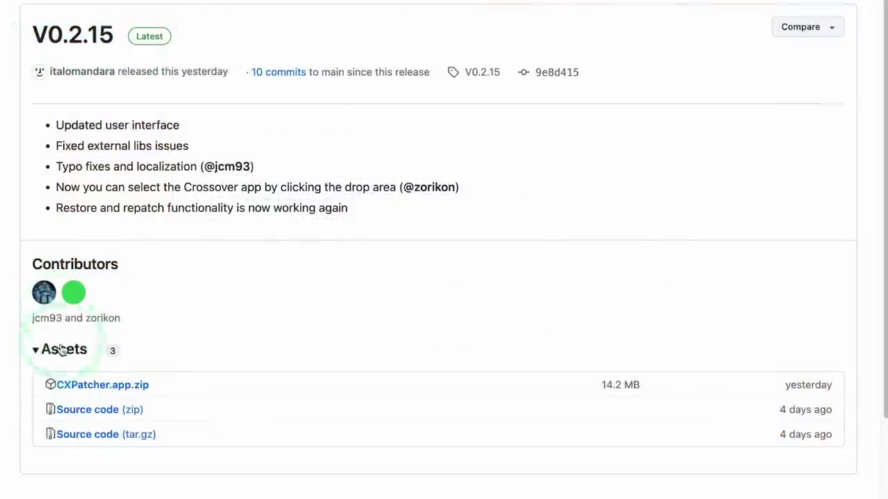
pyautogui.click(34, 358)
pyautogui.click(36, 353)
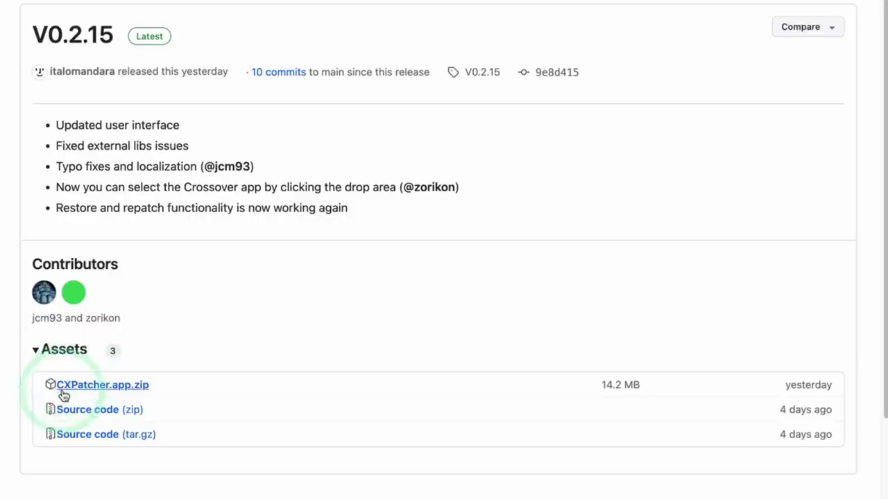
pyautogui.click(63, 392)
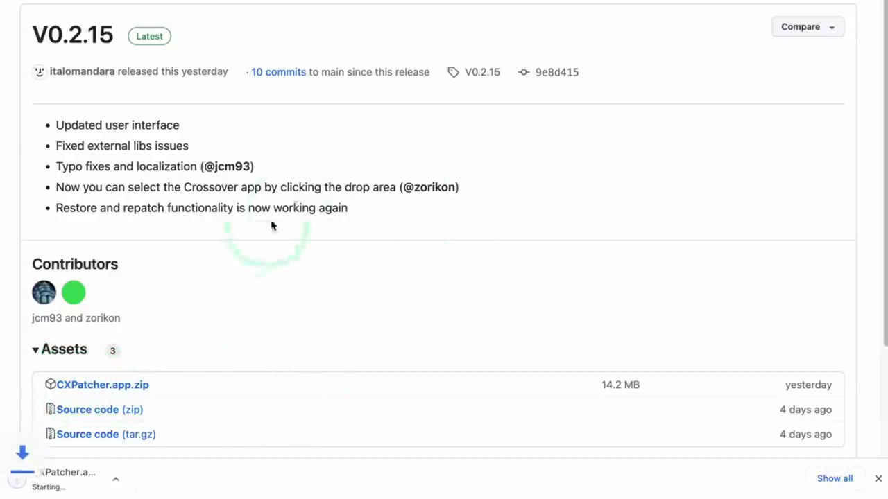
pyautogui.click(103, 478)
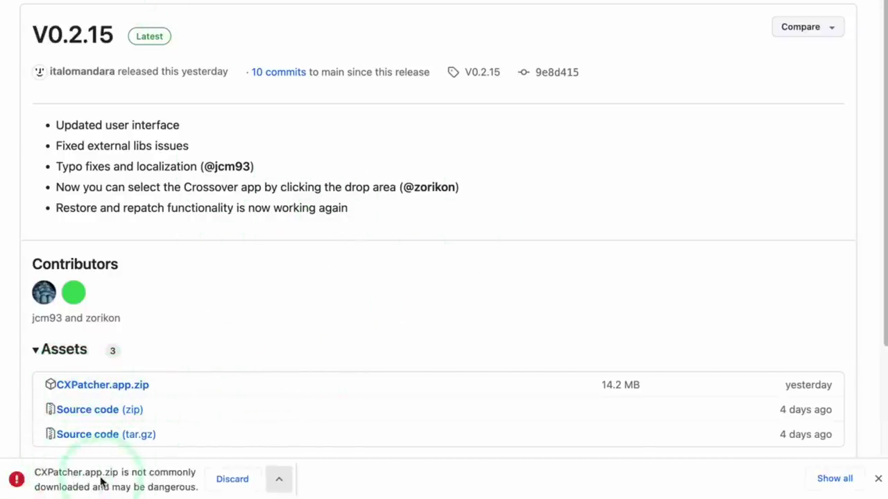
pyautogui.click(278, 479)
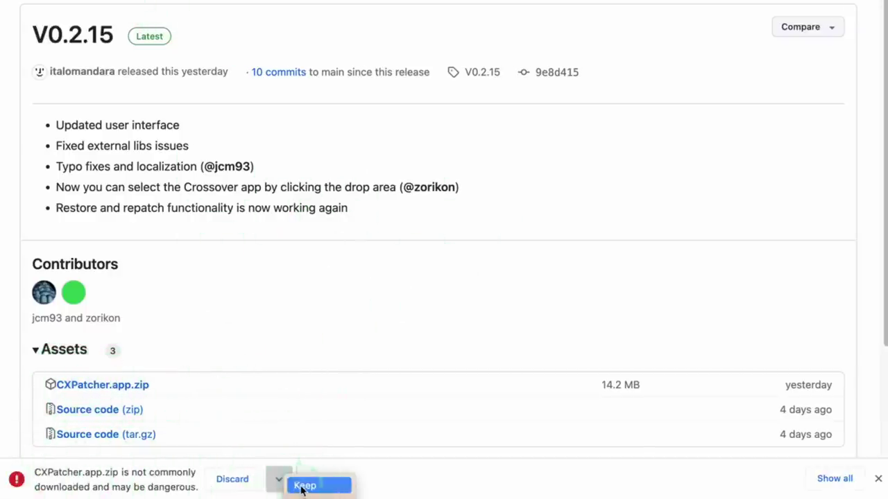
pyautogui.click(303, 486)
# - Extract CXPatcher.app.zip in the Downloads folder and select the extracted CXPatcher app
pyautogui.click(57, 144)
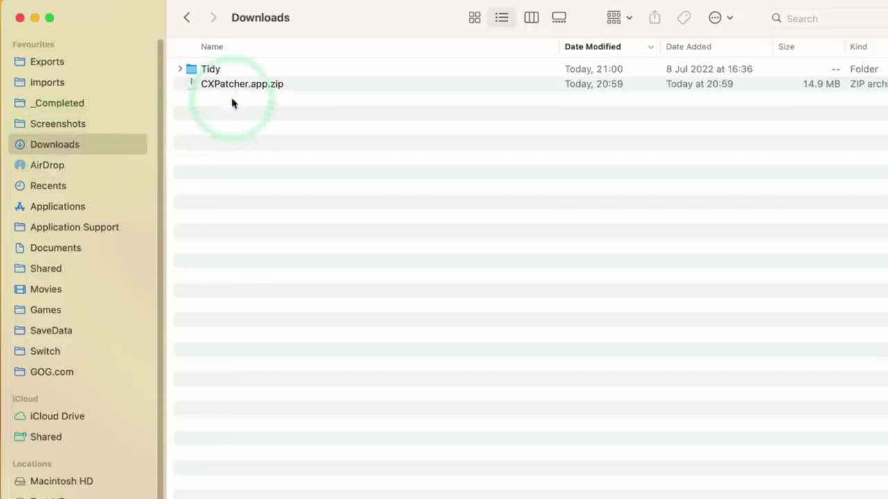
pyautogui.click(277, 84)
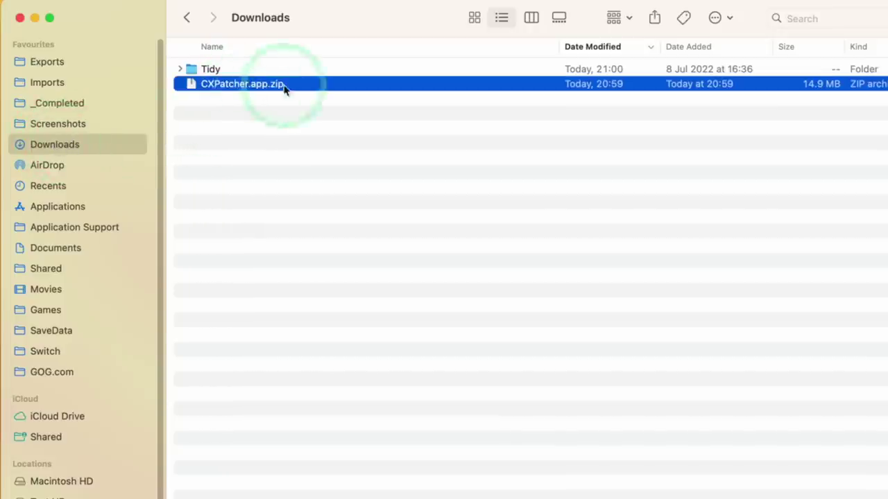
pyautogui.doubleClick(230, 85)
pyautogui.click(244, 100)
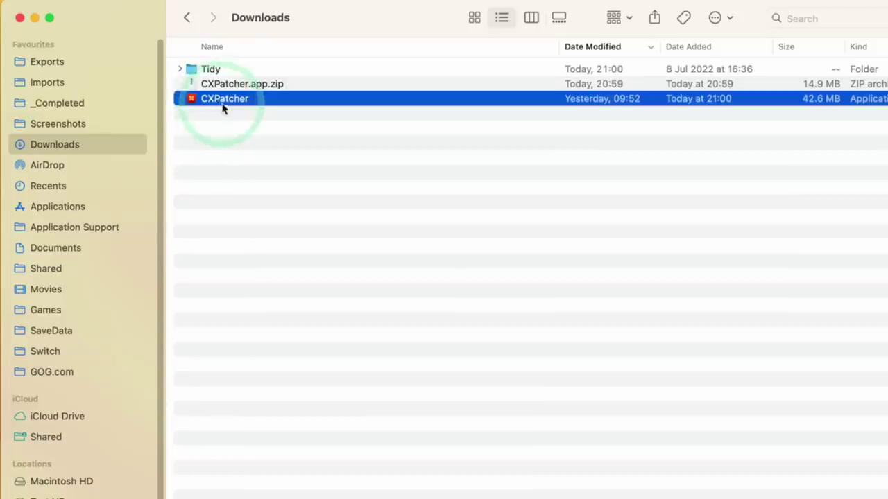
# - Move CXPatcher into the Applications folder, try opening it from there, and dismiss the security warning
pyautogui.moveTo(200, 109); pyautogui.dragTo(127, 206)
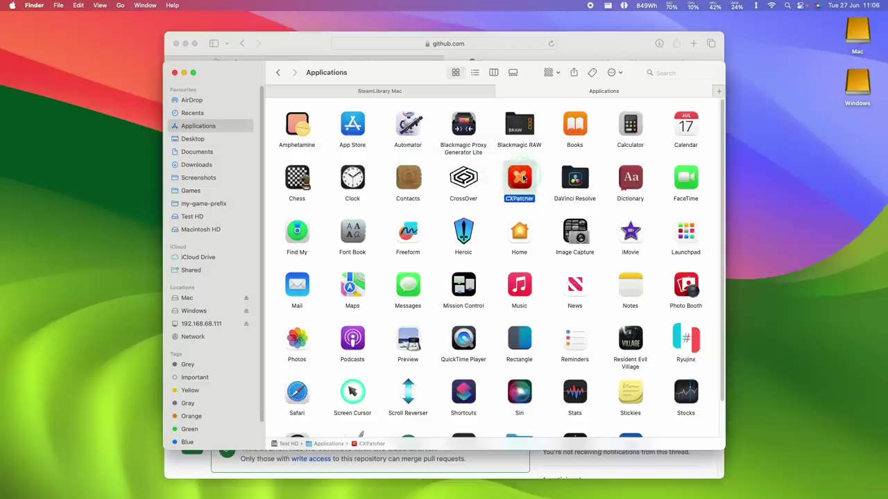
pyautogui.doubleClick(524, 179)
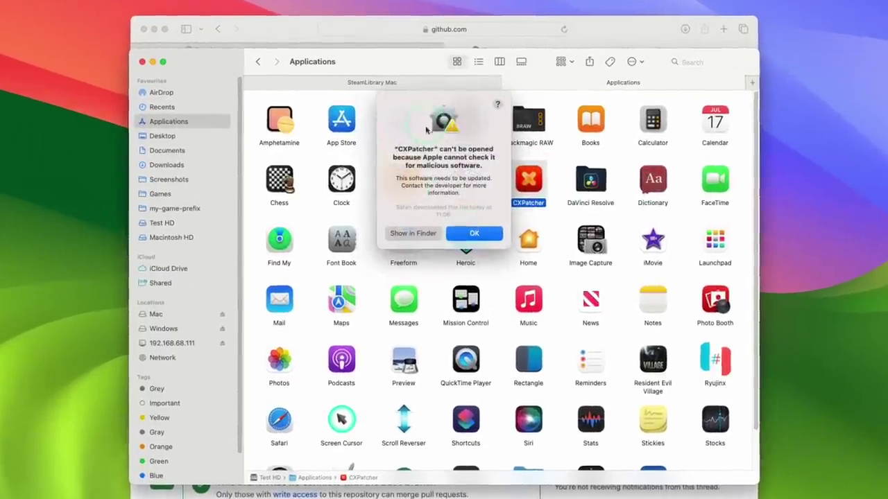
pyautogui.moveTo(399, 150); pyautogui.dragTo(489, 165)
pyautogui.click(478, 235)
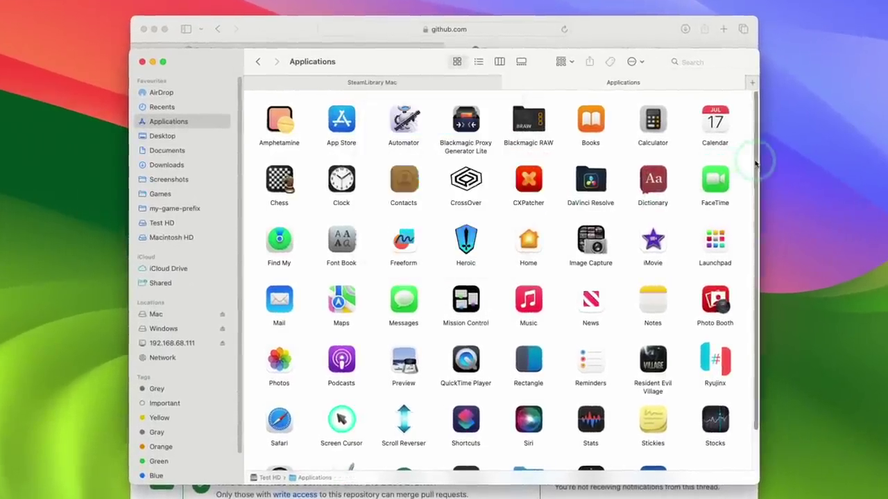
# - Run xattr -cr on the CXPatcher app in Applications through Terminal, and launch CXPatcher
pyautogui.scroll(-2, 735, 165)
pyautogui.doubleClick(527, 432)
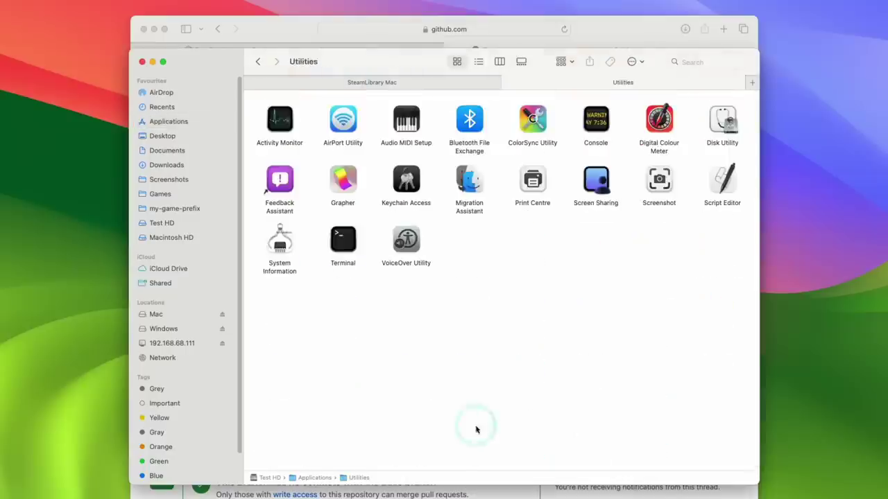
pyautogui.doubleClick(337, 228)
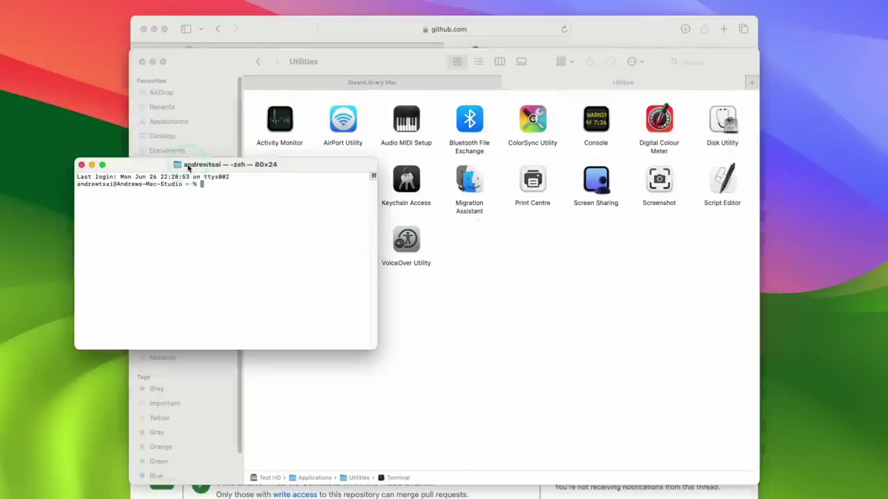
pyautogui.moveTo(189, 169); pyautogui.dragTo(628, 170)
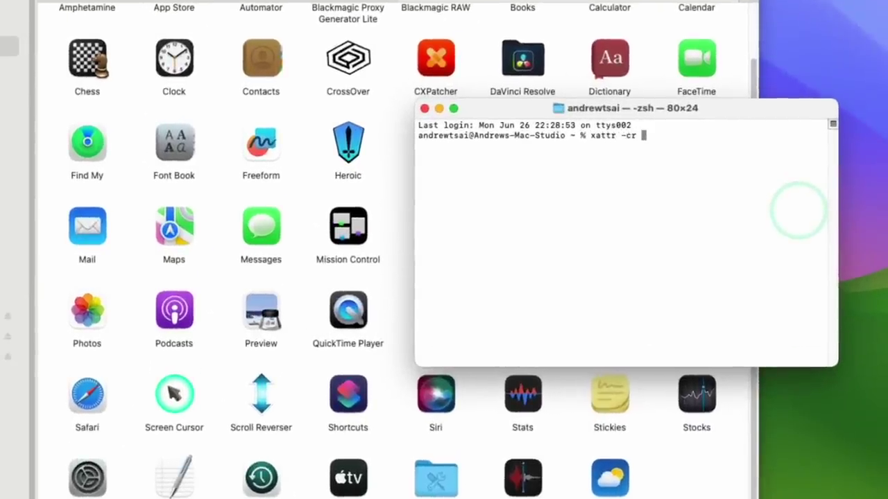
pyautogui.moveTo(638, 111); pyautogui.dragTo(782, 146)
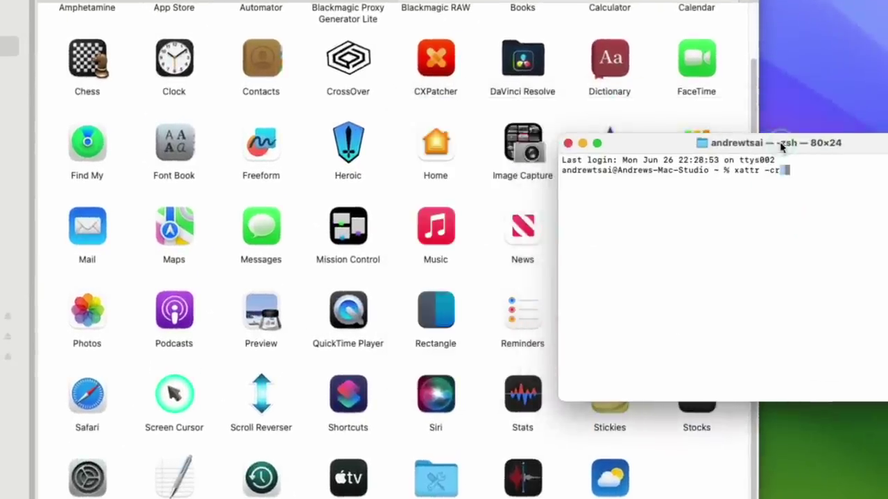
pyautogui.moveTo(435, 57); pyautogui.dragTo(881, 223)
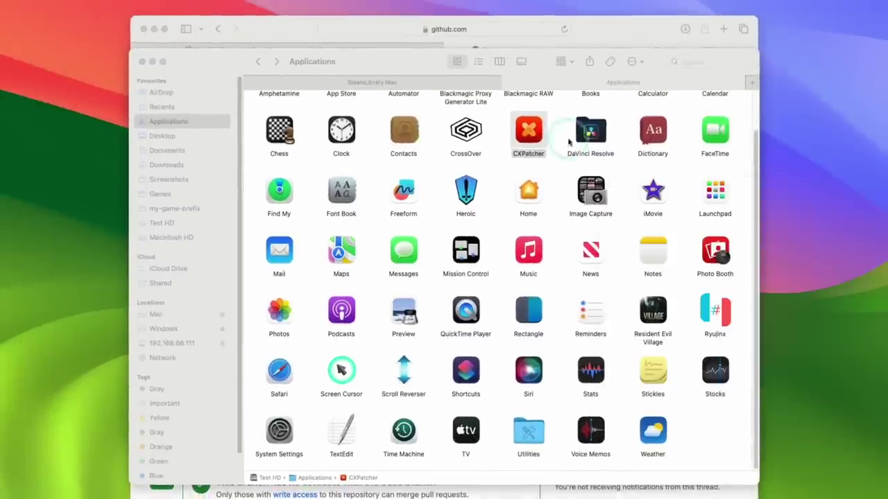
pyautogui.doubleClick(528, 129)
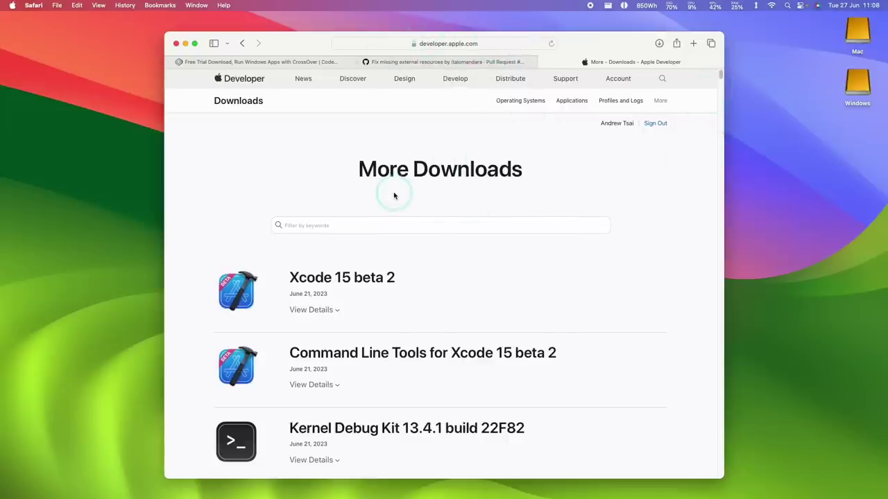
# - Find and download Game porting toolkit beta.dmg from Apple Developer's More Downloads page, and mount it from the Downloads folder
pyautogui.click(434, 221)
pyautogui.write('game porting')
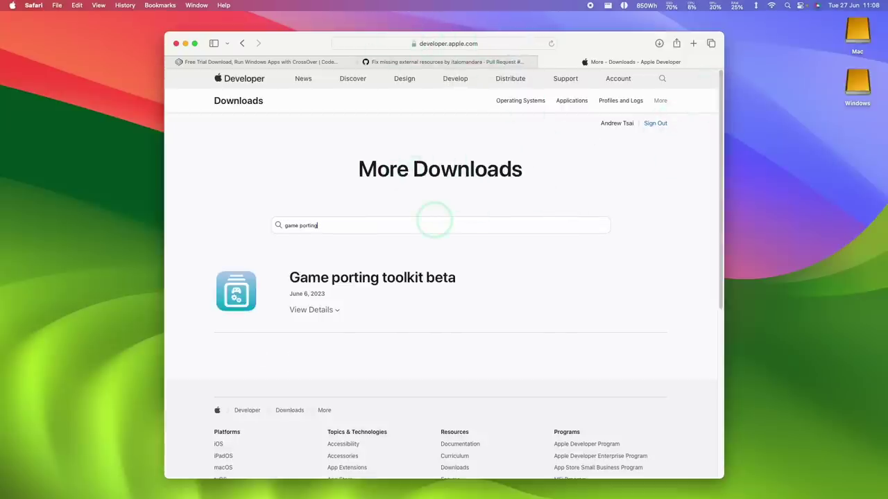
pyautogui.click(310, 322)
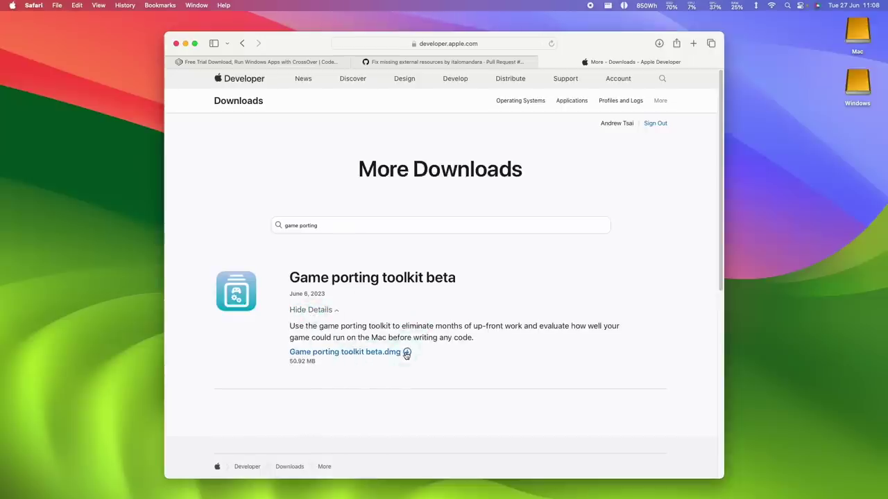
pyautogui.click(406, 352)
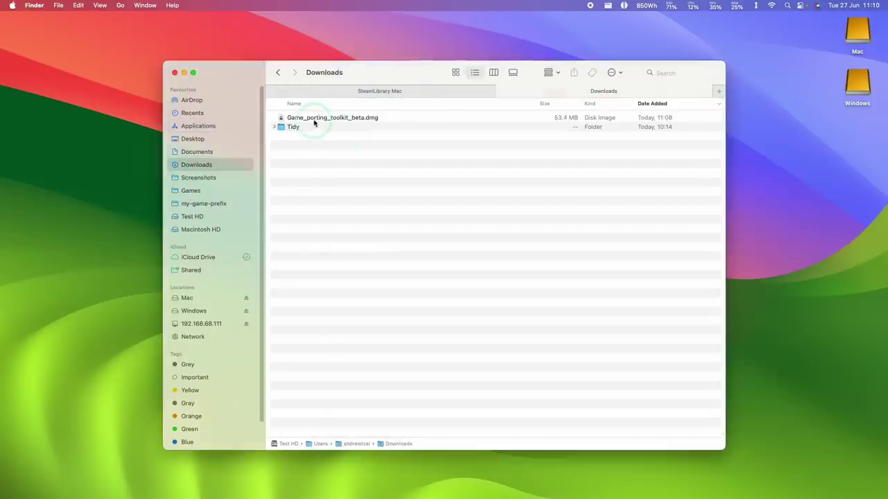
pyautogui.click(314, 122)
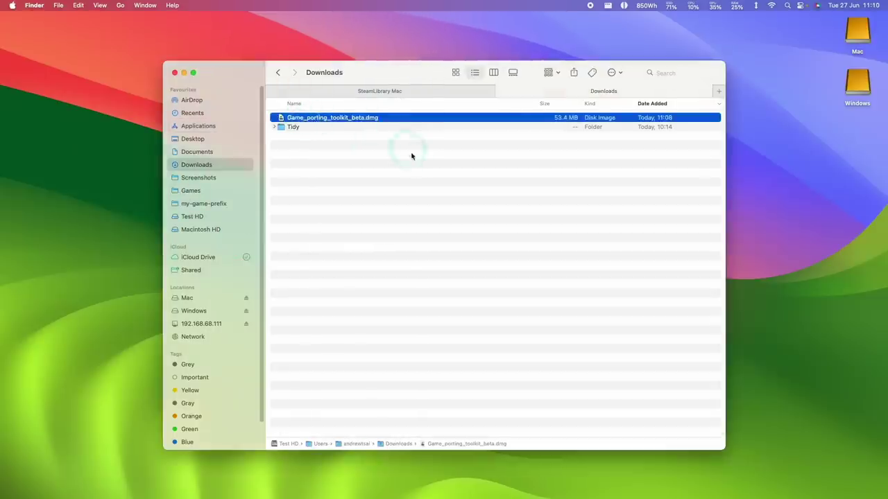
pyautogui.click(569, 281)
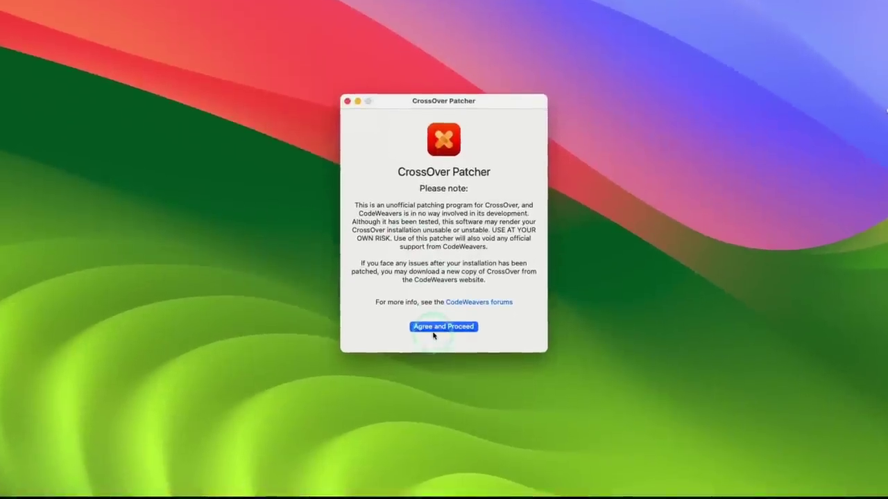
# - In CXPatcher, integrate external resources from the Game Porting Toolkit-1.0 volume and allow repatch / upgrade
pyautogui.click(441, 348)
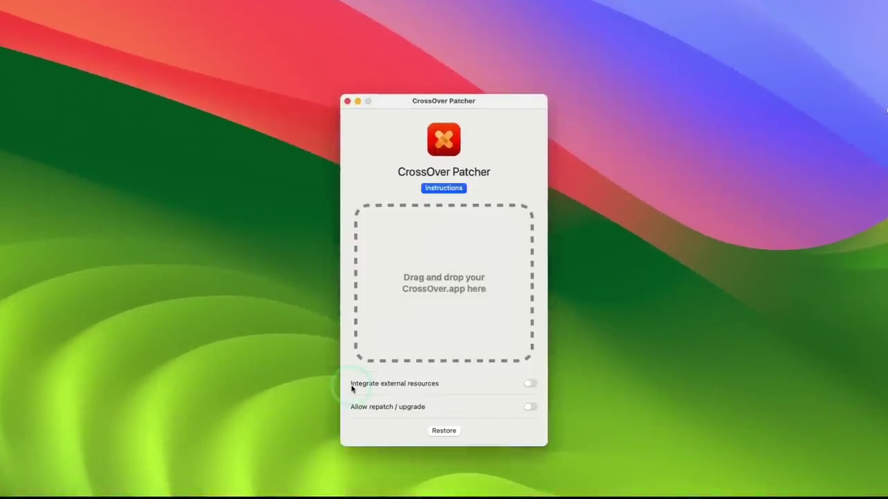
pyautogui.click(548, 392)
pyautogui.click(416, 280)
pyautogui.scroll(-5, 267, 148)
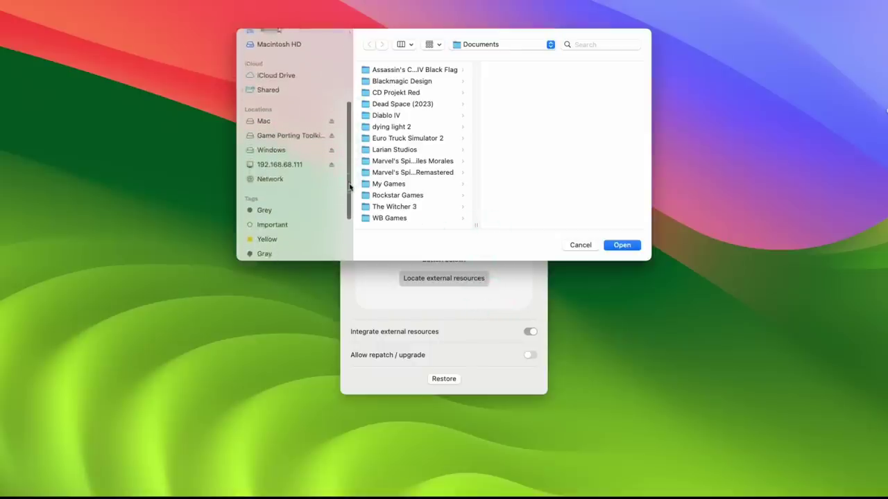
pyautogui.click(286, 132)
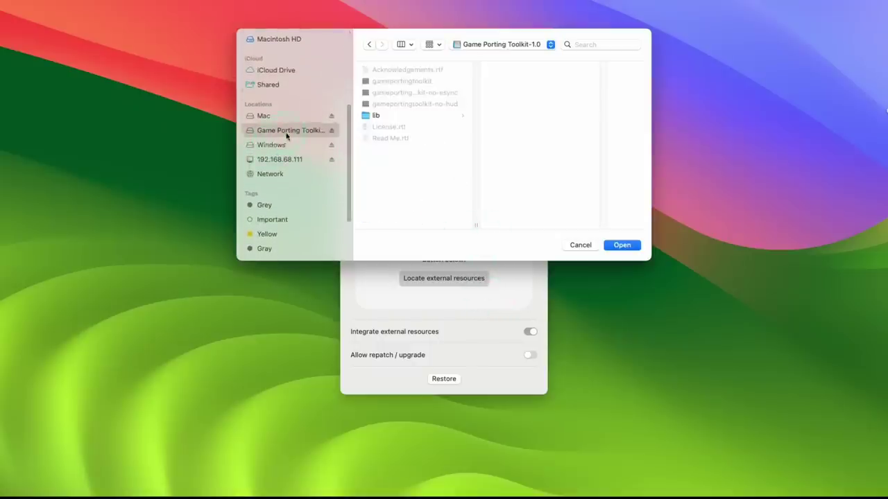
pyautogui.click(605, 245)
pyautogui.click(628, 246)
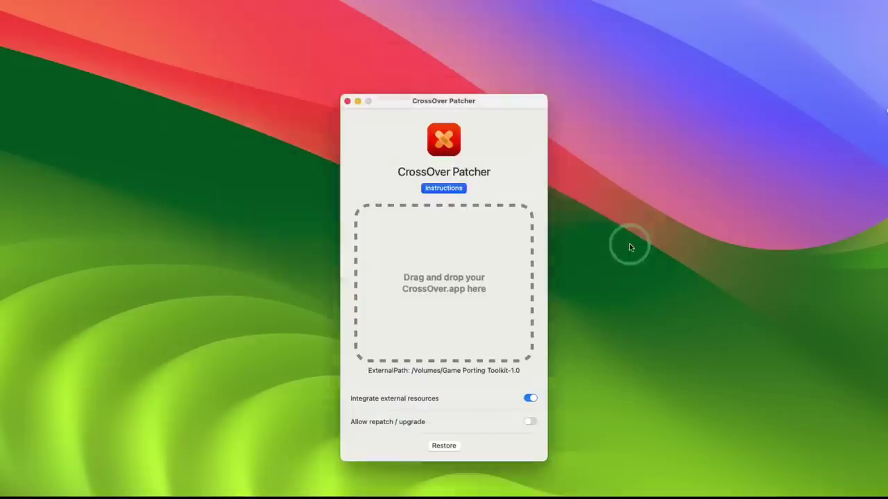
pyautogui.click(530, 422)
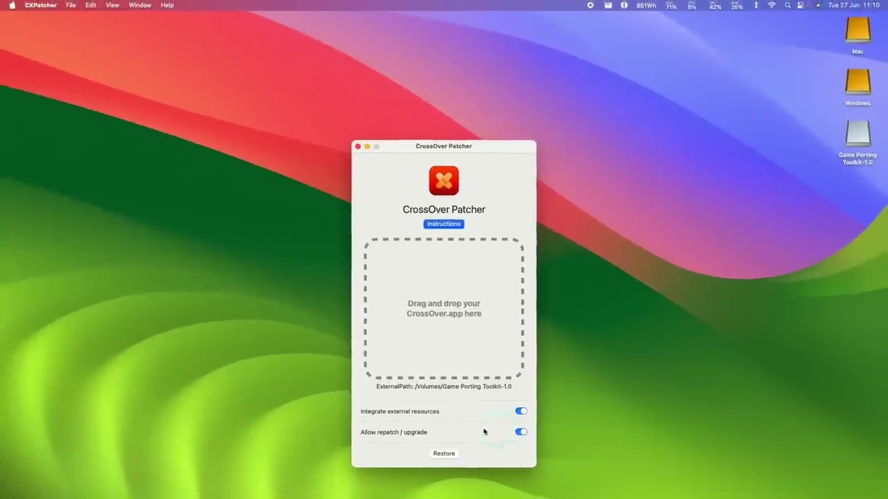
# - Patch the CrossOver app from the Applications folder with CXPatcher, and close the patcher window
pyautogui.moveTo(34, 479)
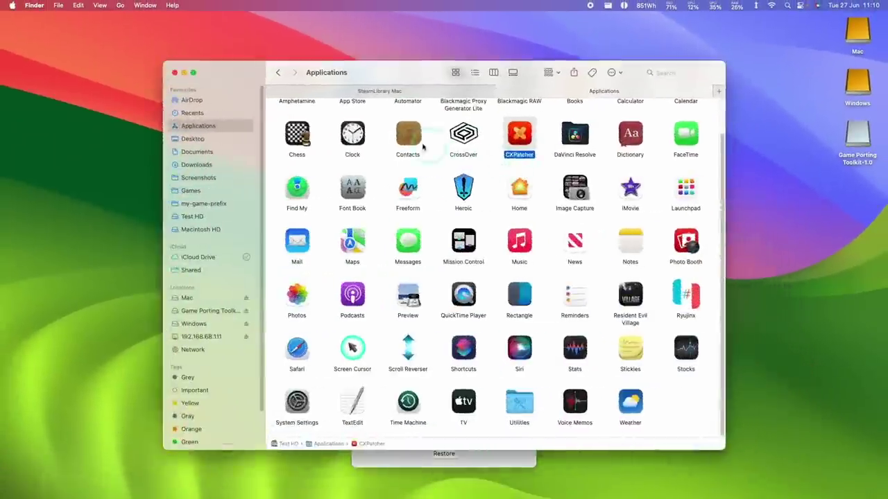
pyautogui.moveTo(417, 73); pyautogui.dragTo(667, 59)
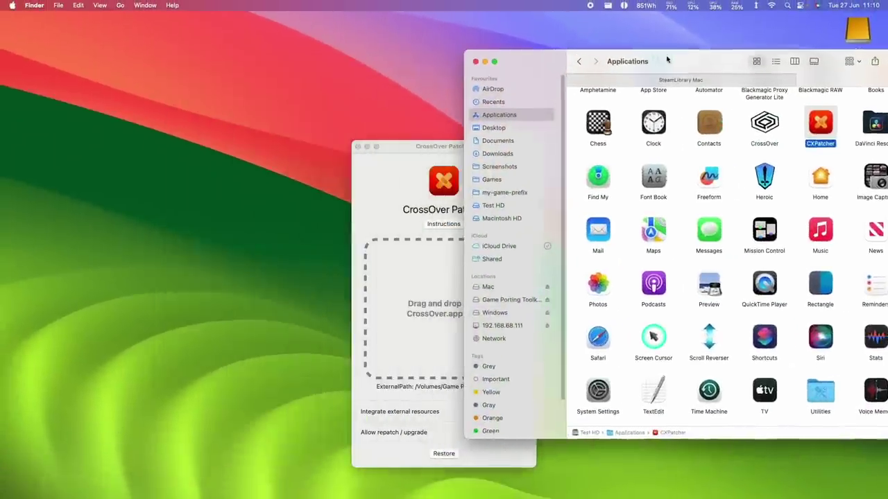
pyautogui.moveTo(767, 140); pyautogui.dragTo(408, 298)
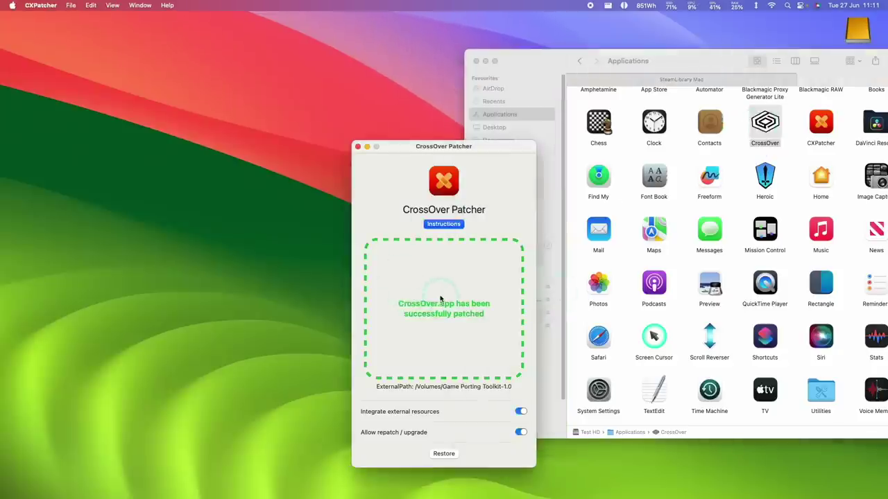
pyautogui.click(356, 147)
pyautogui.hotkey('ctrl', 'alt', 'Return')
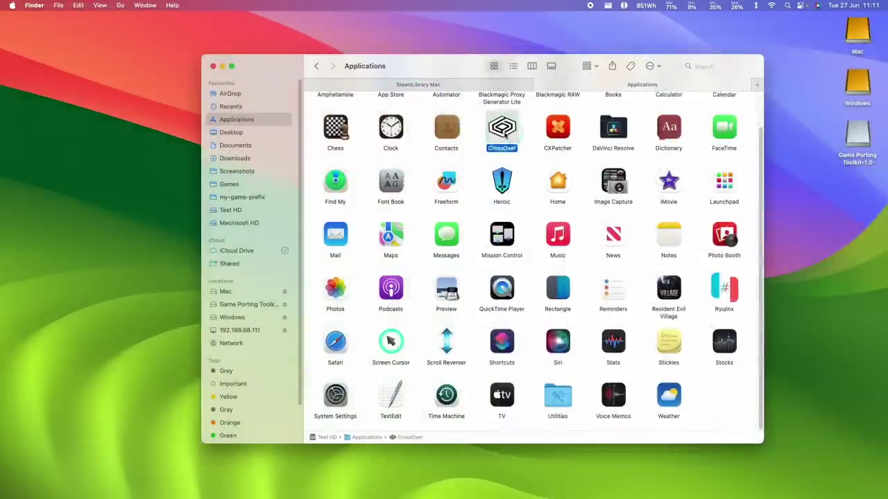
# - Launch CrossOver, search its installable applications for steam, and install Steam into a new Windows 10 64-bit bottle named Steam
pyautogui.press('super+o')
pyautogui.press('Return')
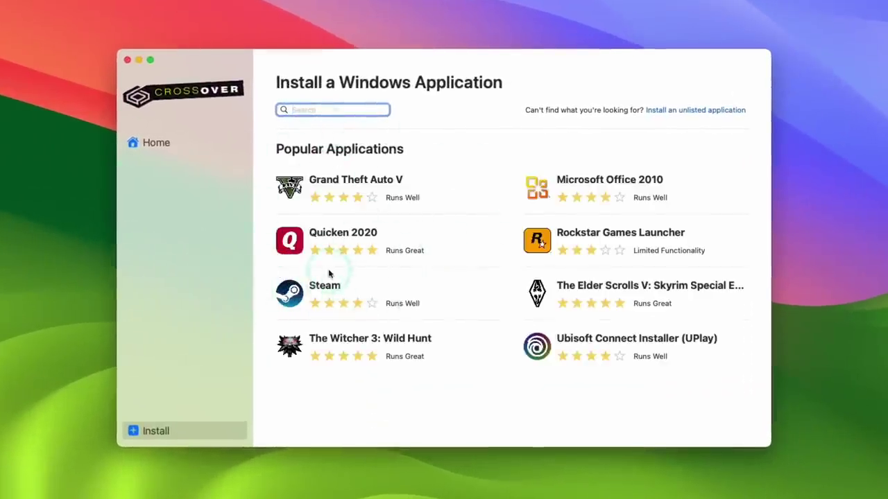
pyautogui.write('steam')
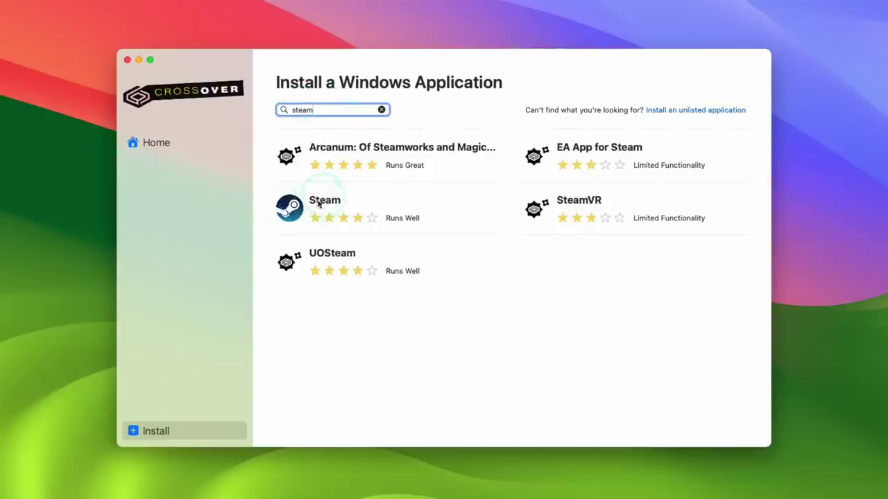
pyautogui.click(291, 208)
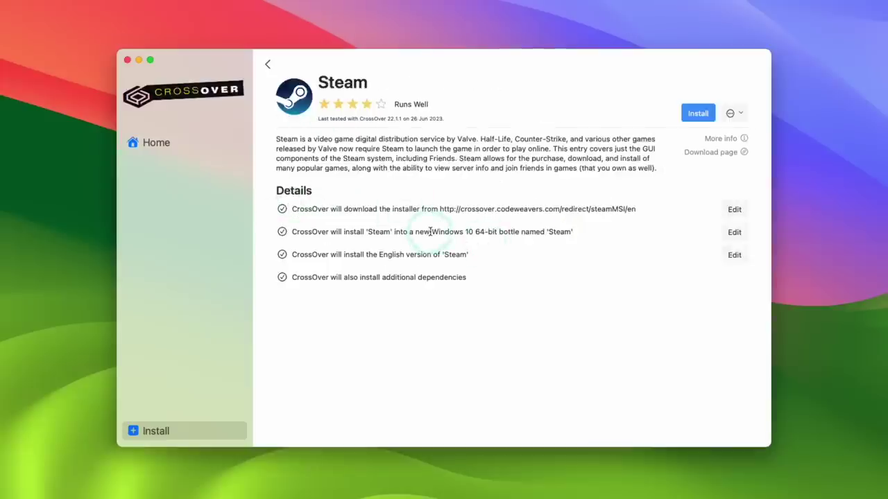
pyautogui.click(573, 229)
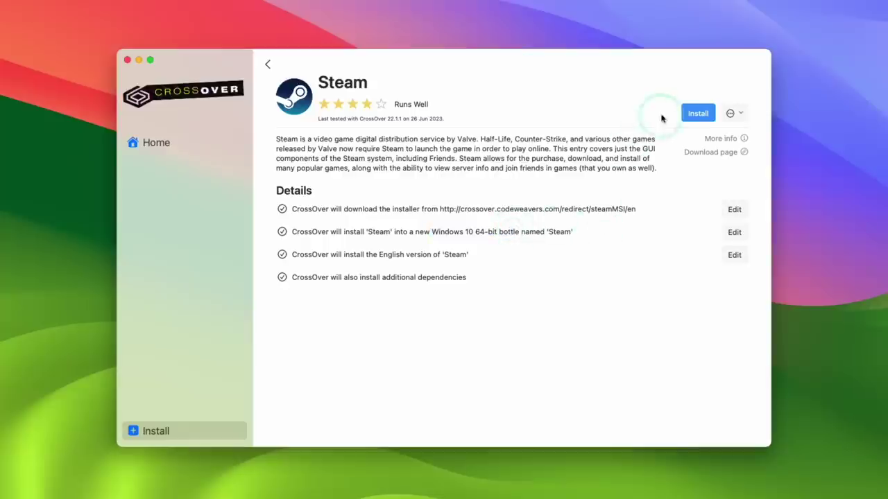
pyautogui.click(696, 113)
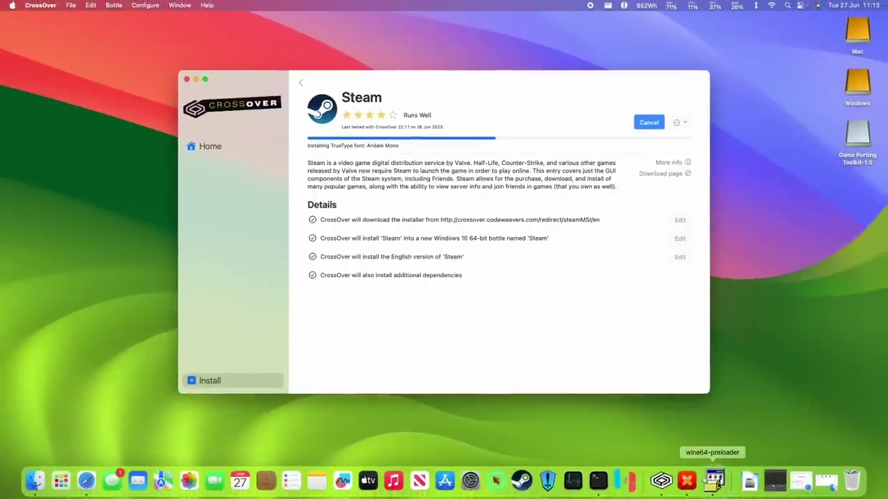
# - Accept the Andale Mono font license and complete the Microsoft XML Parser setup, accepting its license terms
pyautogui.click(715, 479)
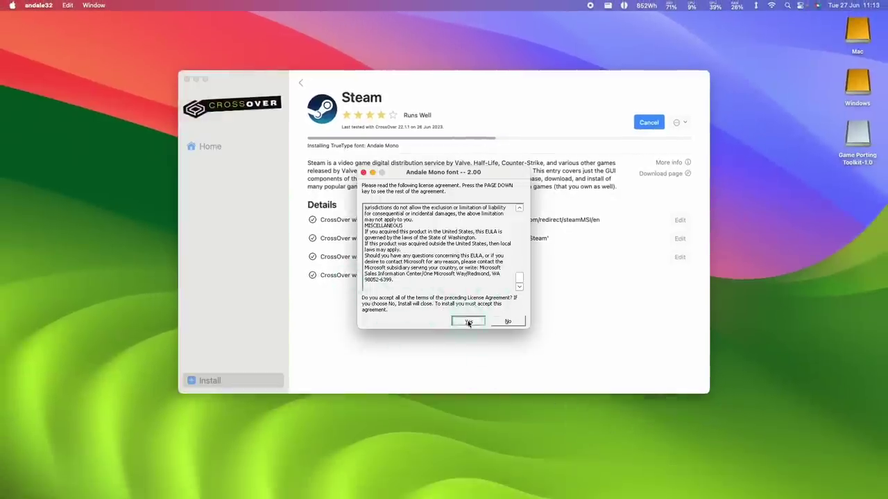
pyautogui.click(468, 321)
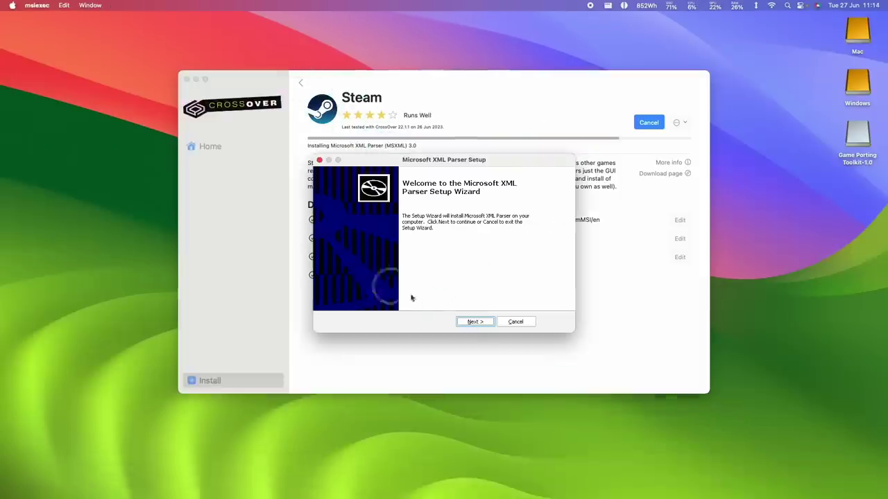
pyautogui.click(469, 322)
pyautogui.click(385, 288)
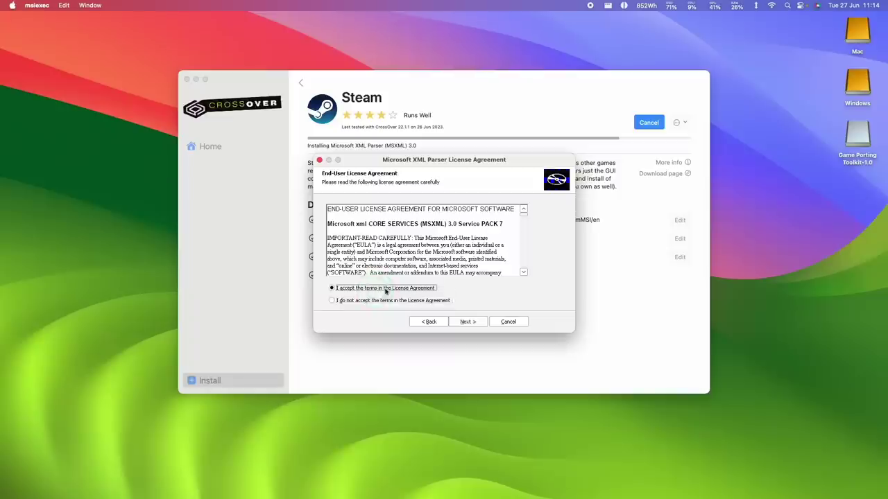
pyautogui.click(465, 322)
pyautogui.click(473, 322)
pyautogui.click(474, 322)
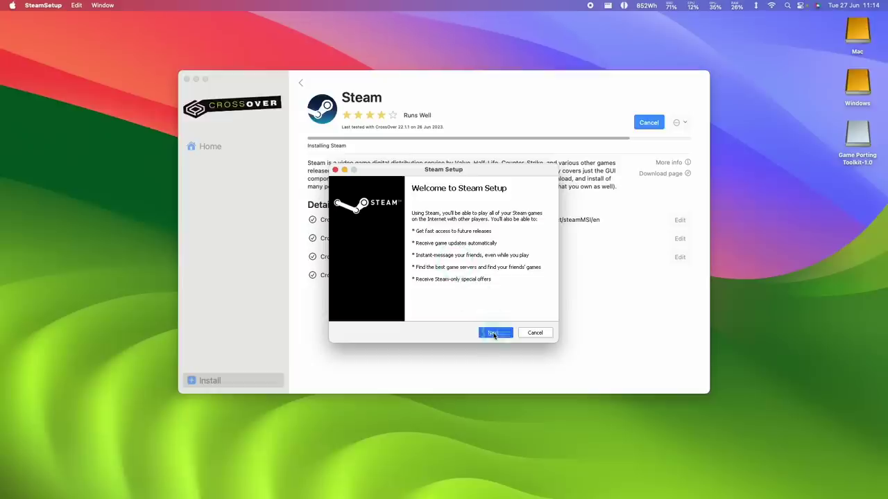
# - Complete Steam Setup with Run Steam enabled, and open the library's Home page in Steam
pyautogui.click(494, 334)
pyautogui.click(501, 334)
pyautogui.click(494, 333)
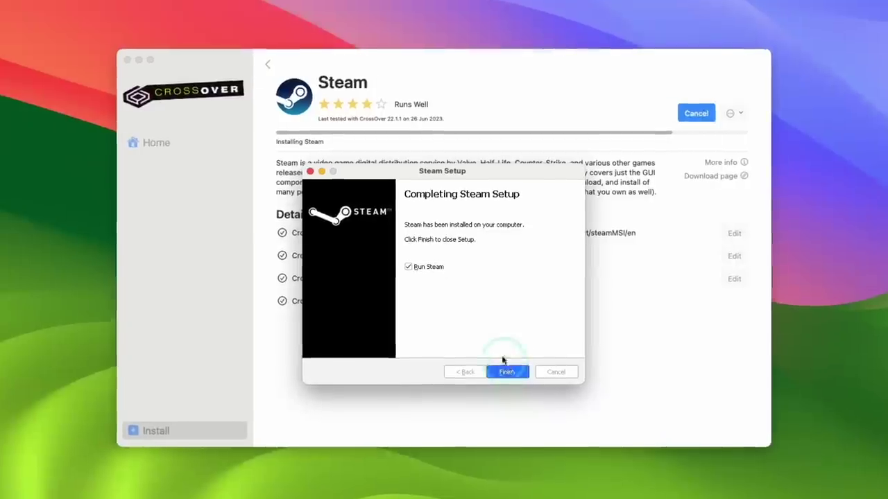
pyautogui.press('Return')
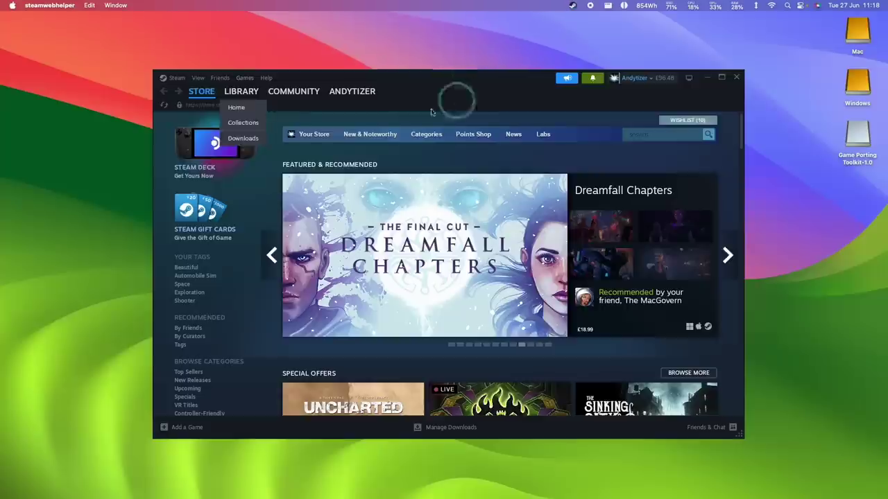
pyautogui.click(236, 108)
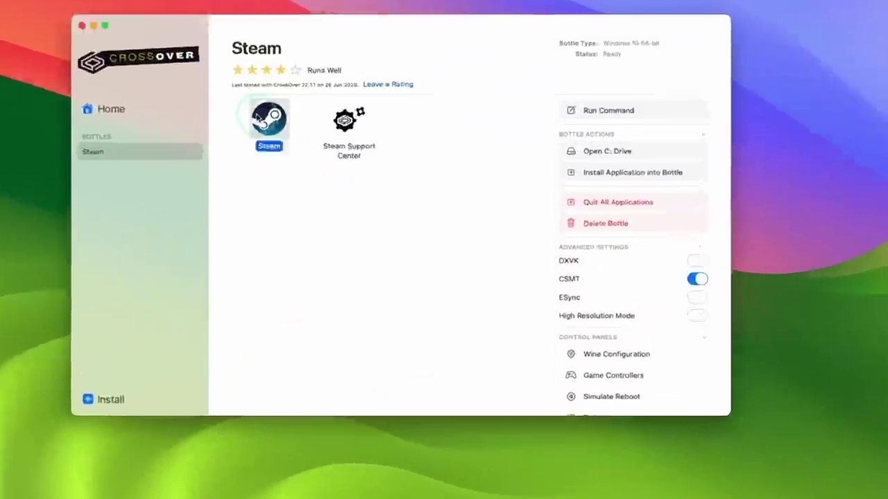
# - Review the Steam bottle's advanced settings and control panels, and launch Steam from the bottle
pyautogui.click(268, 115)
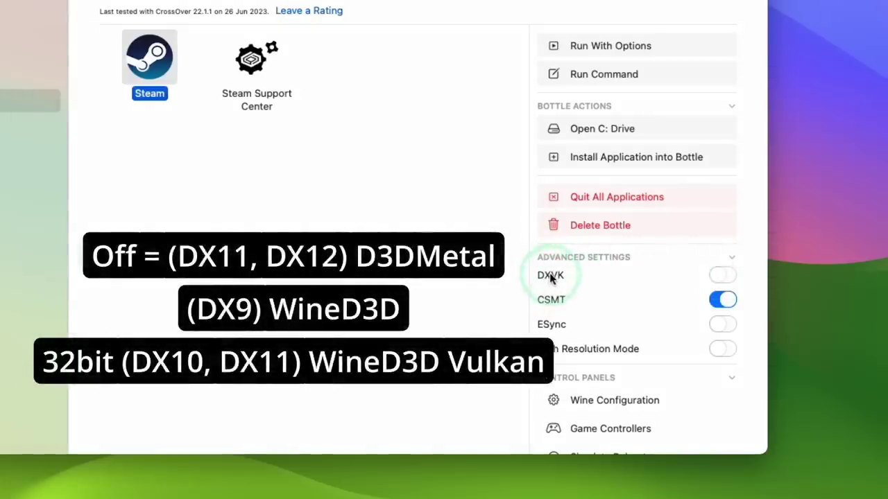
pyautogui.scroll(-2, 550, 280)
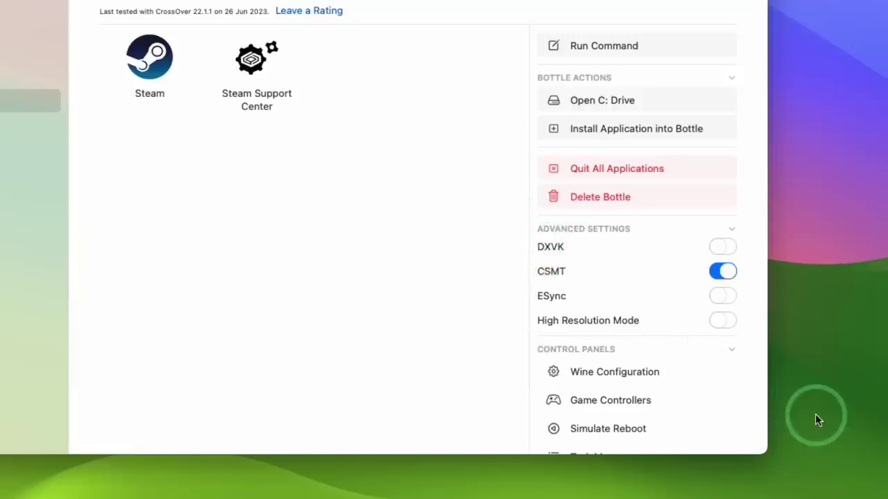
pyautogui.doubleClick(138, 45)
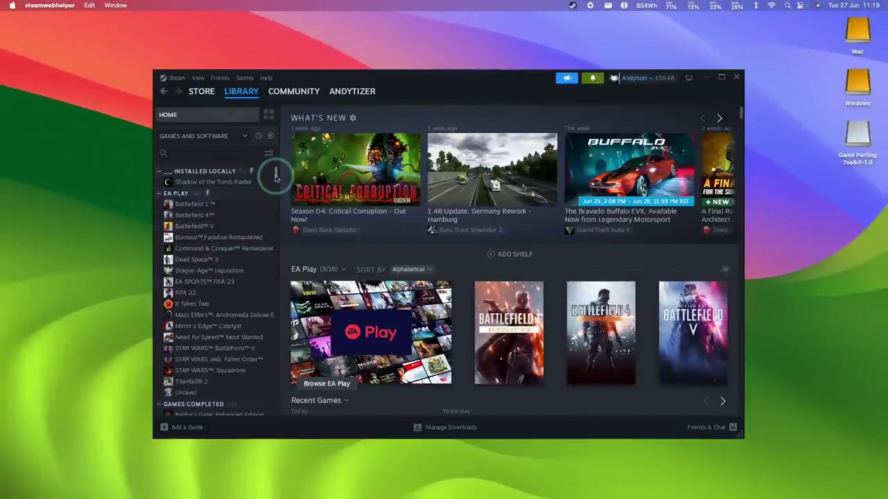
# - Switch to Safari and examine the game compatibility ratings on the AppleGamingWiki Game Porting Toolkit page
pyautogui.press('super+Tab')
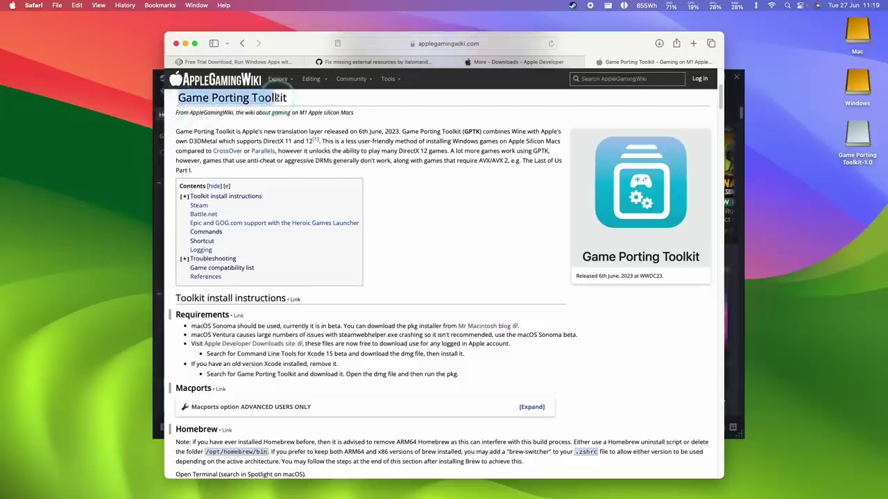
pyautogui.moveTo(722, 101); pyautogui.dragTo(721, 325)
pyautogui.scroll(-2, 338, 215)
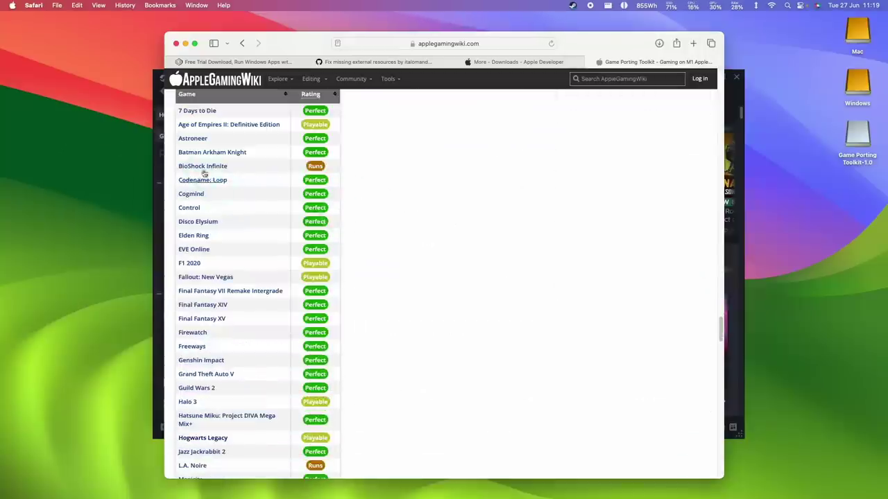
pyautogui.scroll(-2, 191, 243)
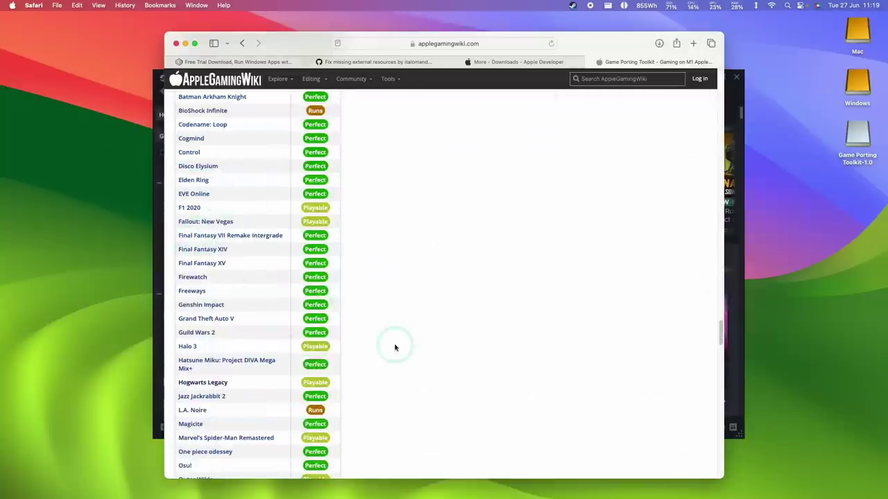
# - Switch back to Steam and launch The Ascent from the locally installed games in the library
pyautogui.press('super+Tab')
pyautogui.click(194, 182)
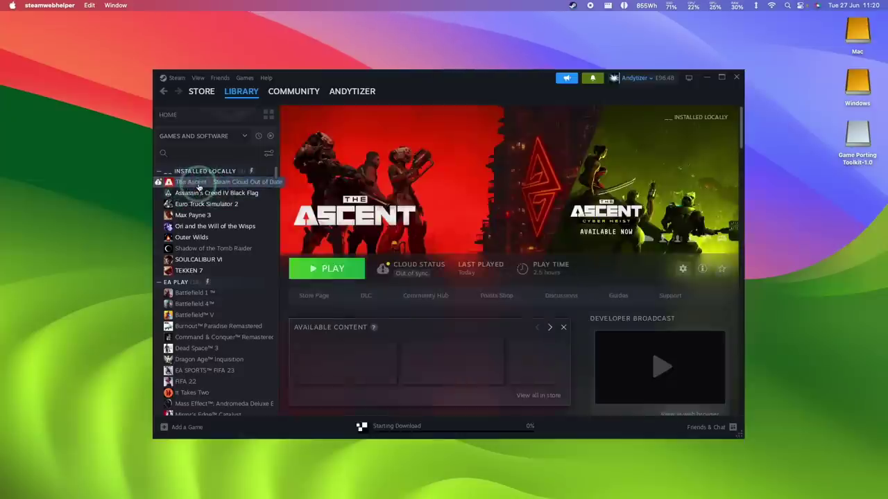
pyautogui.click(333, 272)
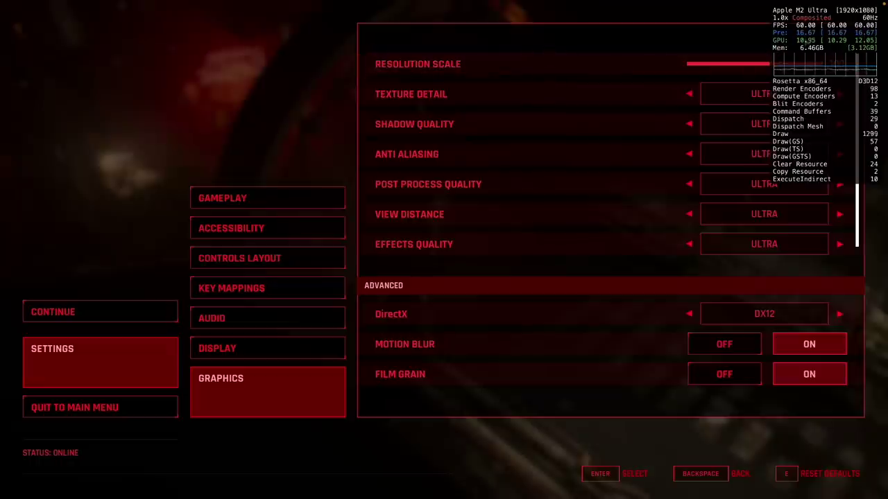
# - Examine The Ascent's graphics settings down to the ray tracing and DLSS options, and return to gameplay
pyautogui.scroll(-3, 607, 210)
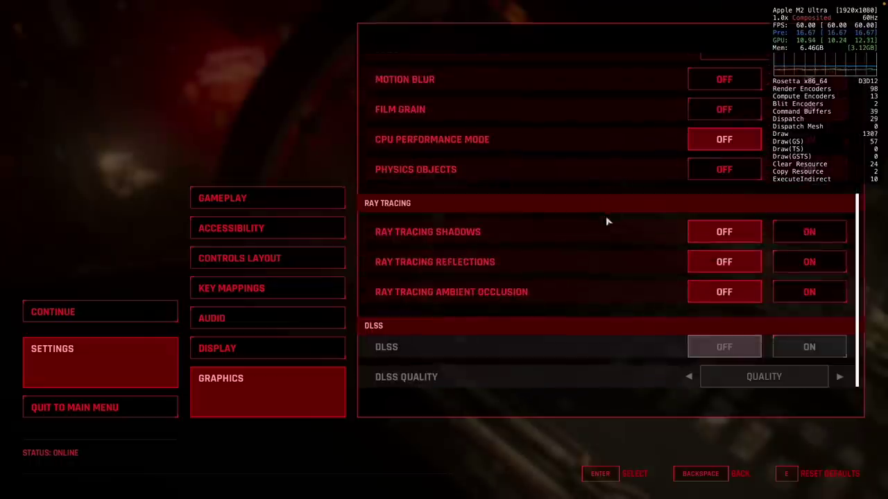
pyautogui.press('BackSpace')
pyautogui.press('BackSpace')
pyautogui.press('BackSpace')
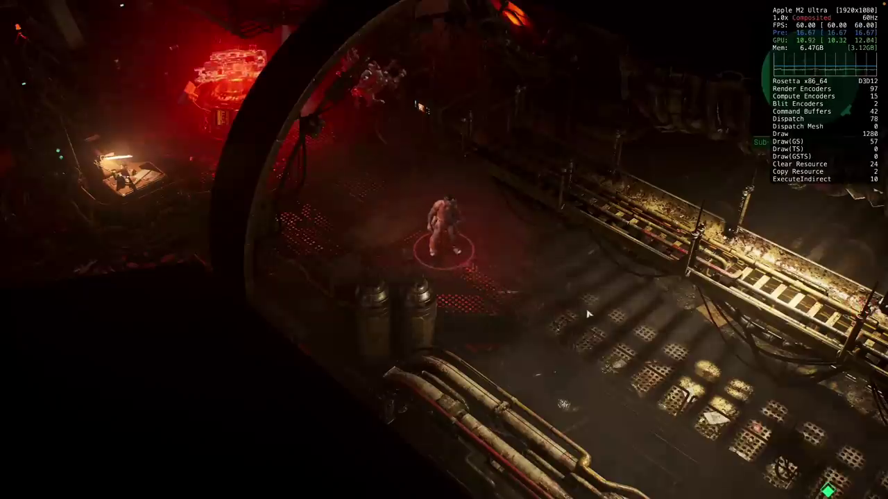
pyautogui.press('e')
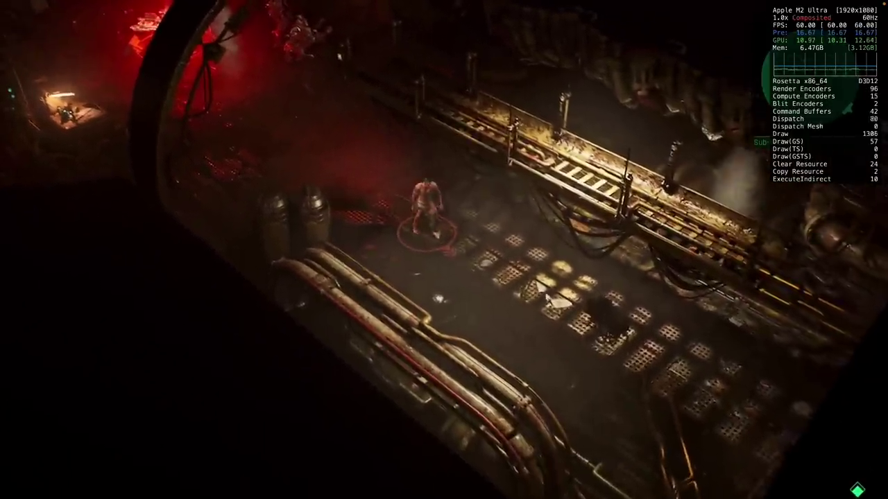
pyautogui.press('e')
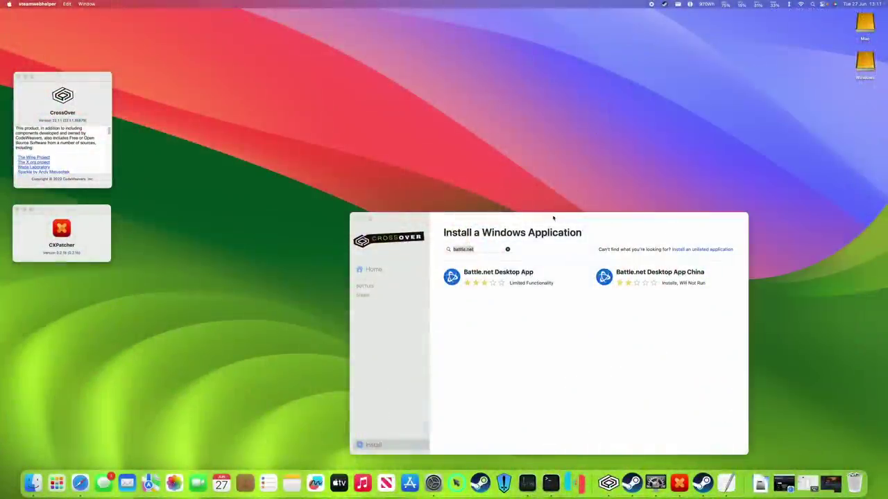
# - Install the Battle.net Desktop App in CrossOver into a new Windows 10 64-bit bottle named Battle.net Desktop App
pyautogui.moveTo(554, 218); pyautogui.dragTo(430, 73)
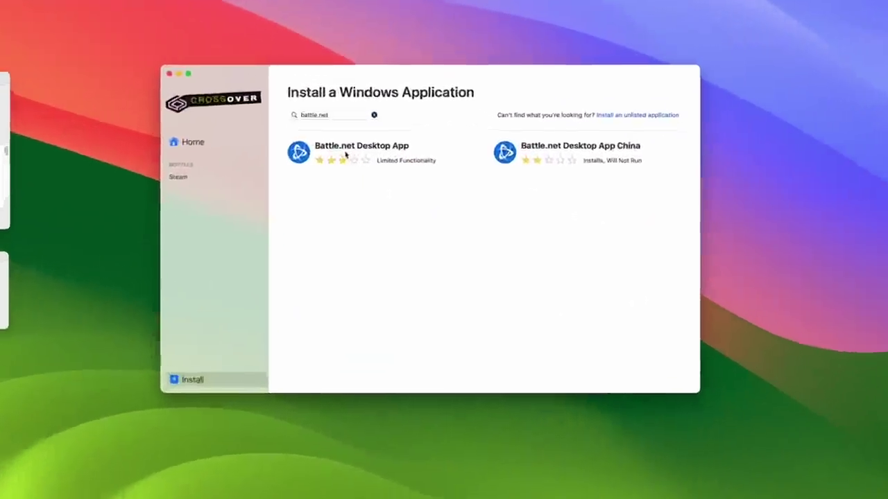
pyautogui.click(346, 154)
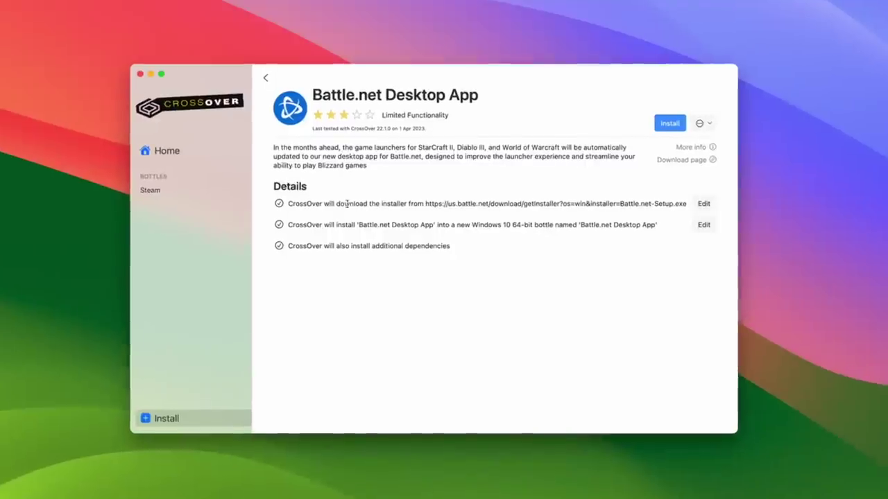
pyautogui.click(639, 117)
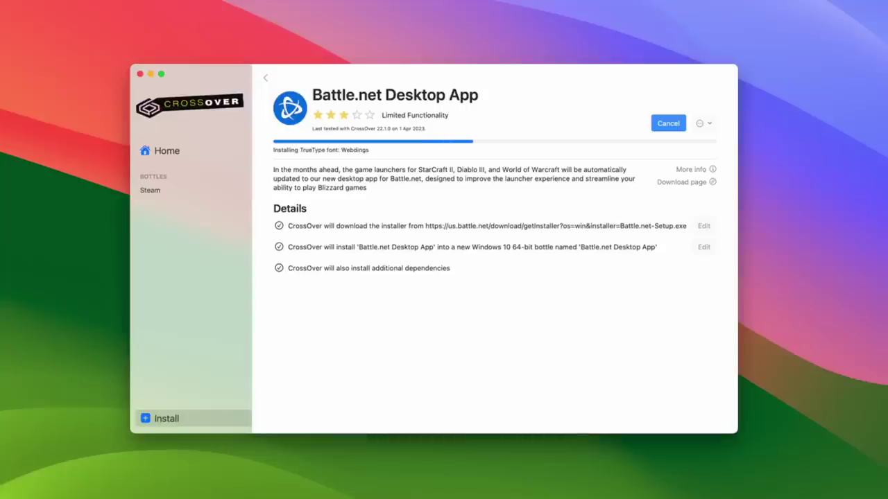
# - Complete the Microsoft Visual C++ 2008 and 2015 Redistributable setups, accepting the license terms
pyautogui.click(514, 429)
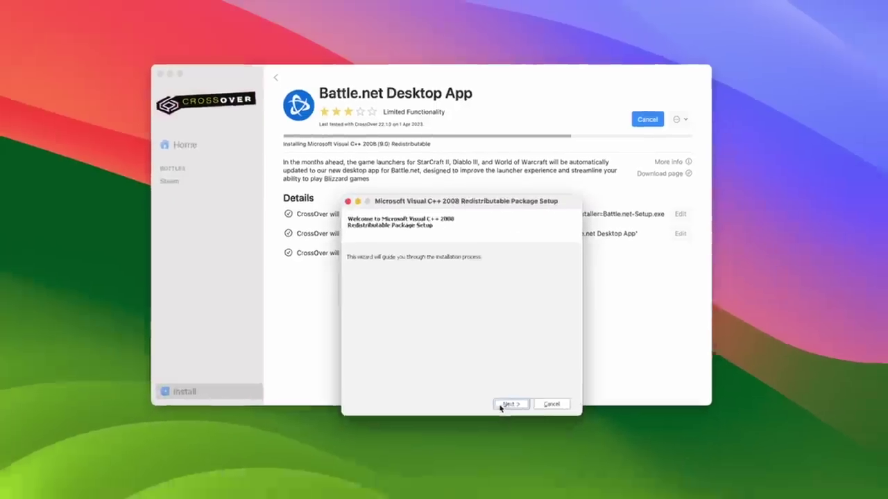
pyautogui.click(519, 433)
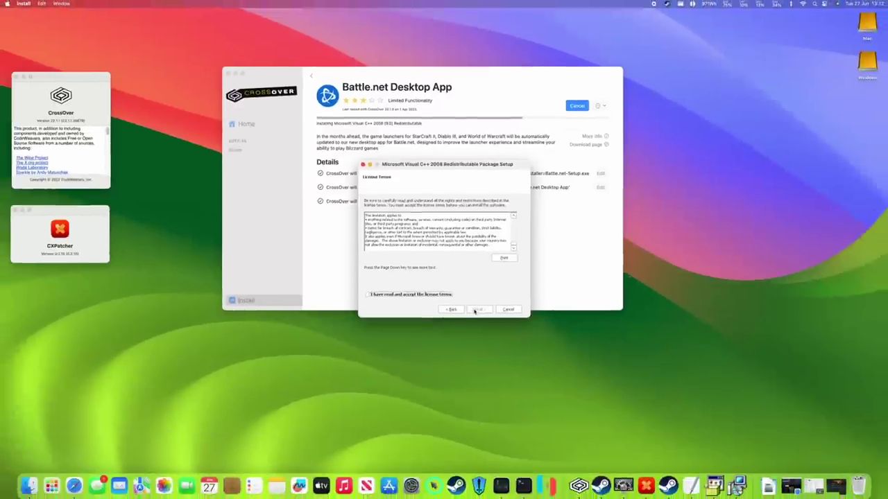
pyautogui.click(484, 310)
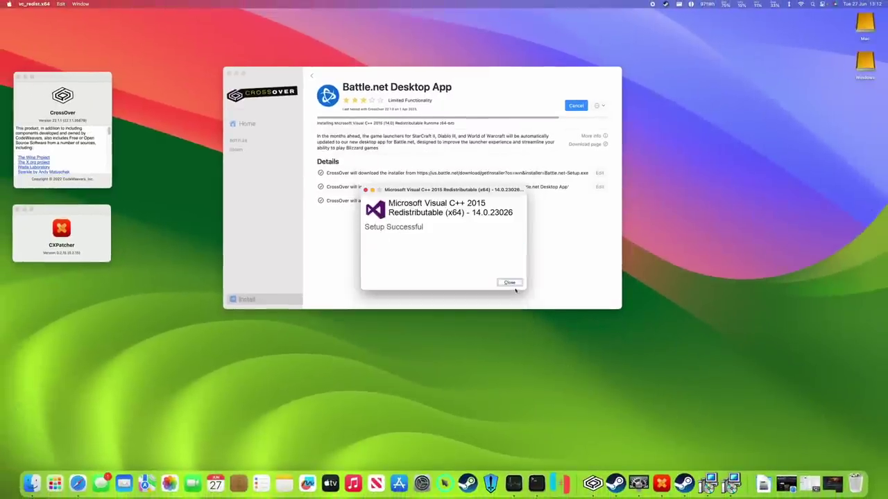
pyautogui.click(510, 282)
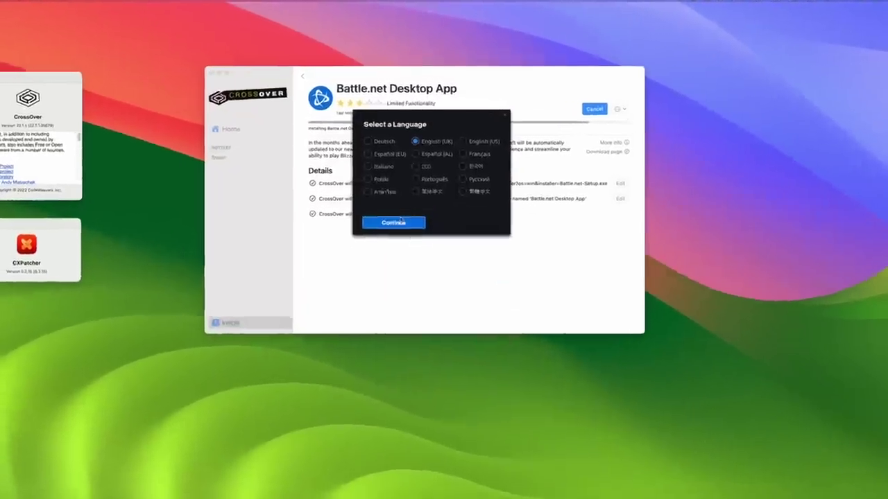
# - Complete the Battle.net setup in English (UK), dismissing the game scan and closing the Battle.net window
pyautogui.click(401, 207)
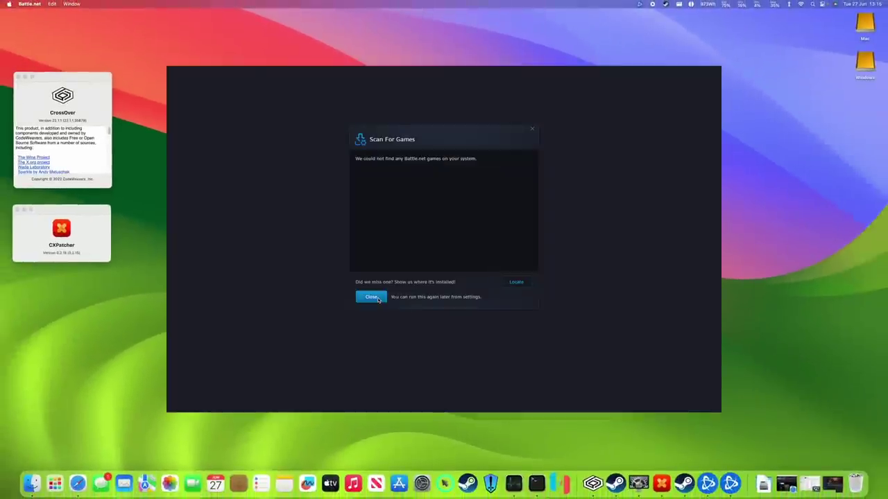
pyautogui.click(377, 298)
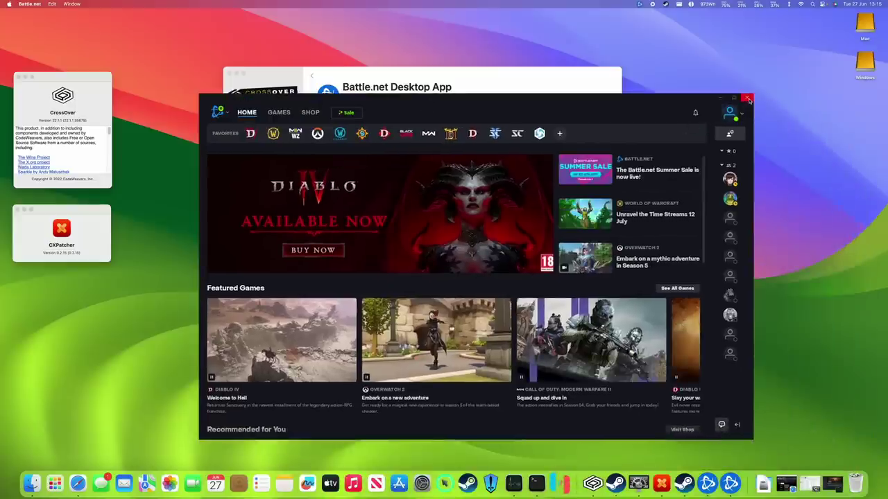
pyautogui.click(746, 99)
pyautogui.click(441, 237)
pyautogui.click(531, 263)
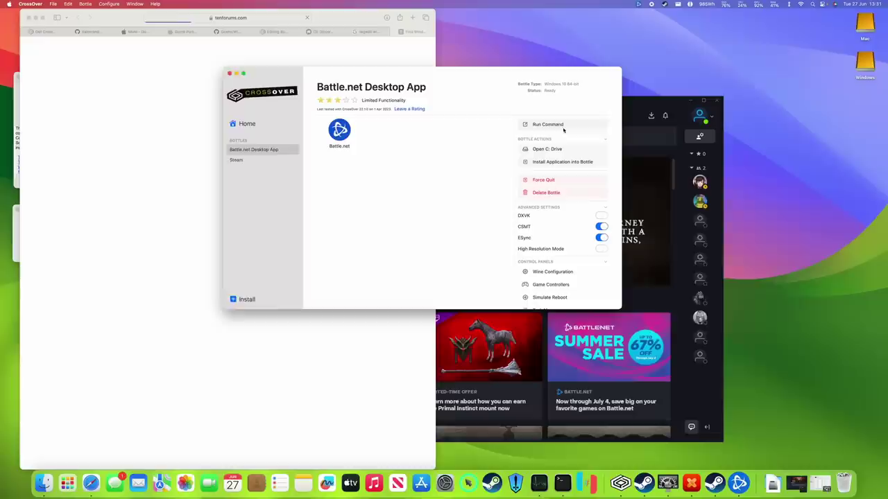
# - Run the regedit command in the Battle.net Desktop App bottle
pyautogui.click(534, 122)
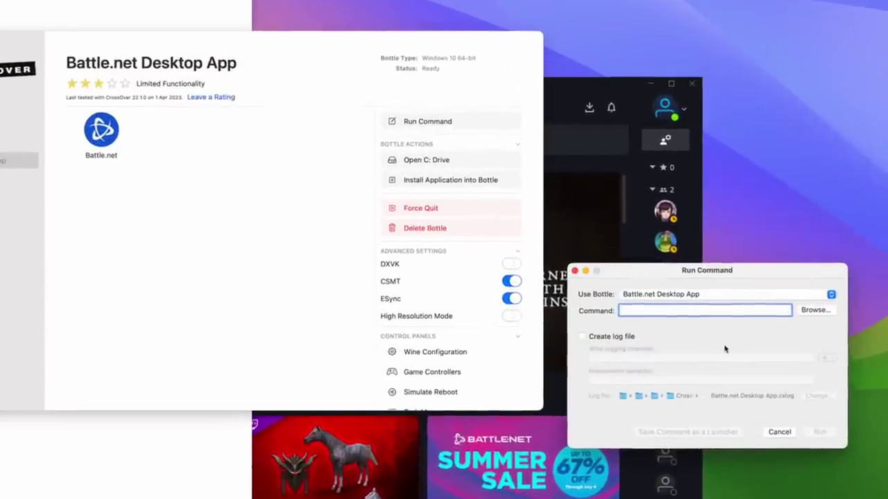
pyautogui.write('reg')
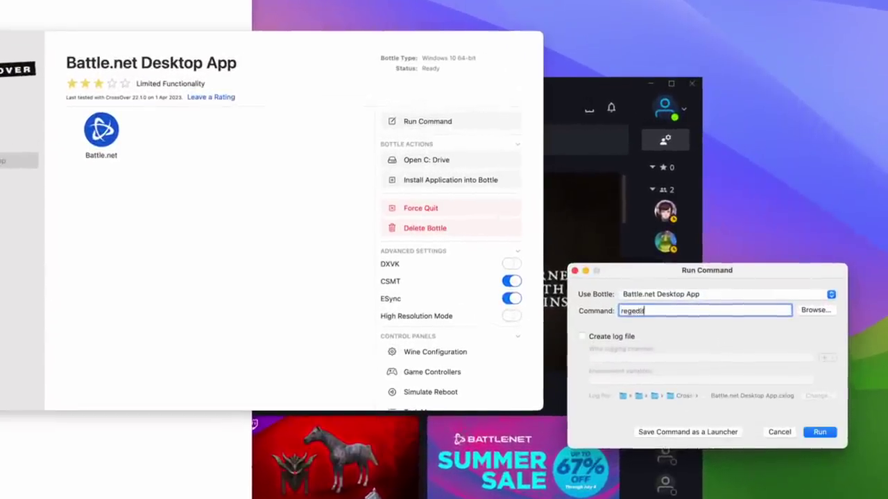
pyautogui.write('edit')
pyautogui.press('Return')
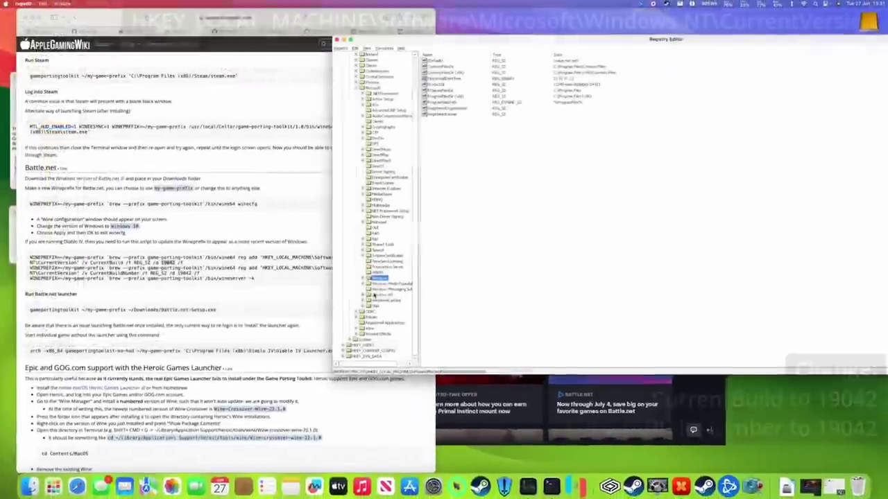
# - Open the registry key HKEY_LOCAL_MACHINE\Software\Microsoft\Windows NT\CurrentVersion
pyautogui.click(374, 296)
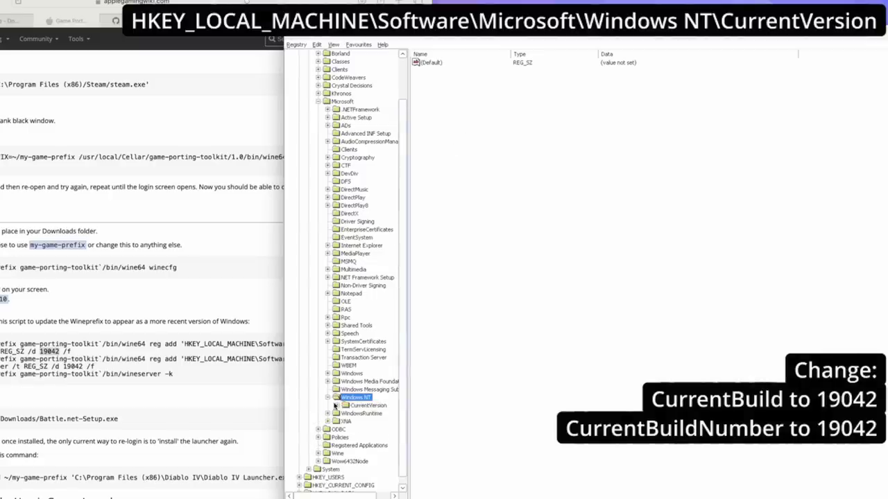
pyautogui.click(327, 399)
pyautogui.click(368, 294)
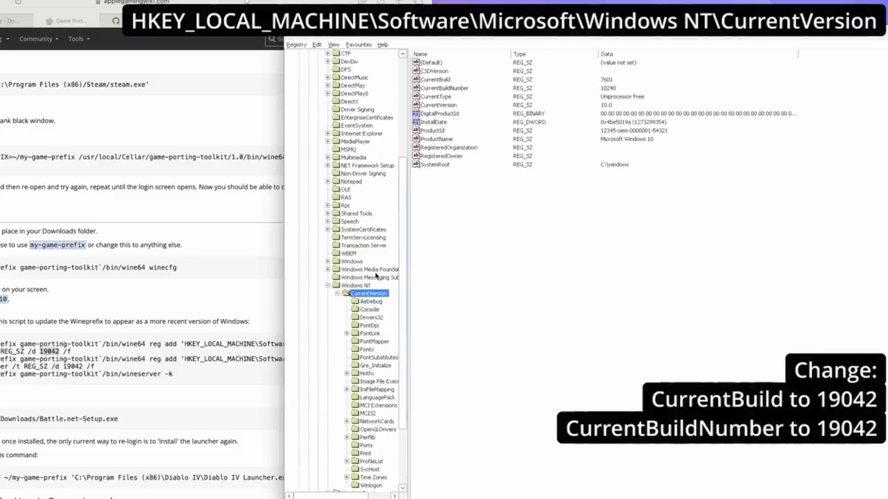
# - Set the CurrentBuild and CurrentBuildNumber registry values to 19042, and close the Battle.net window
pyautogui.doubleClick(442, 81)
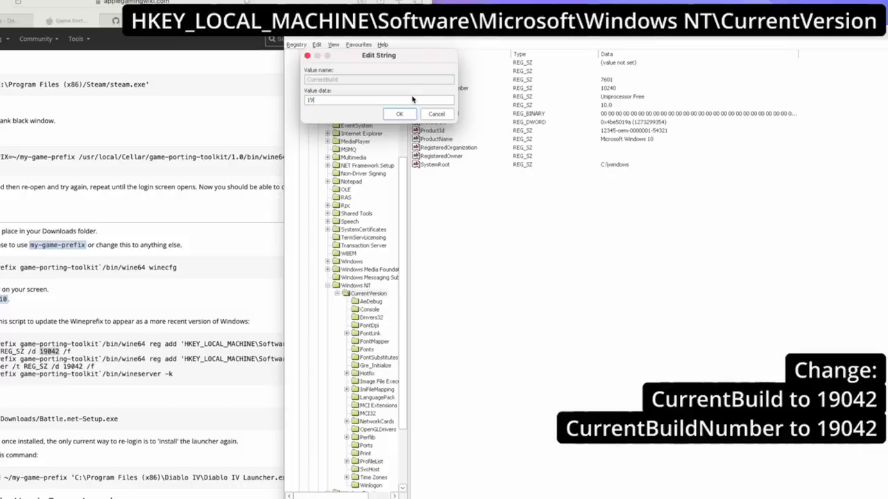
pyautogui.press('Return')
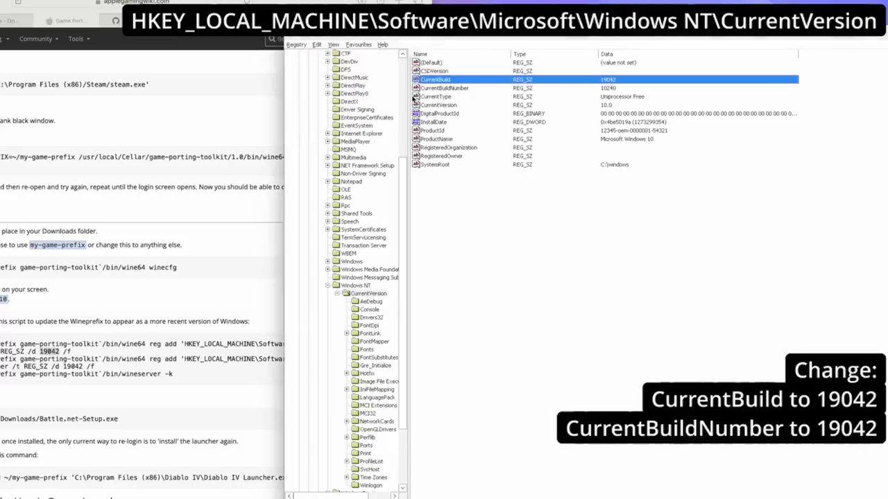
pyautogui.doubleClick(463, 90)
pyautogui.write('19042')
pyautogui.press('Return')
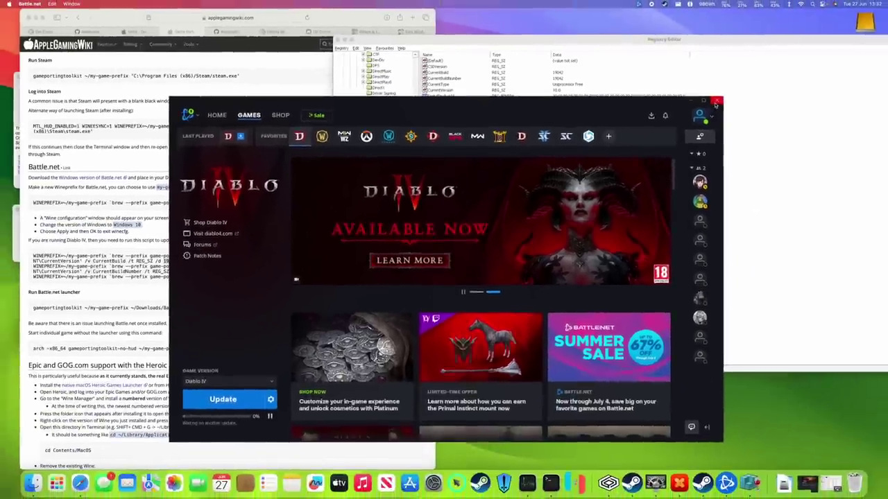
pyautogui.click(716, 102)
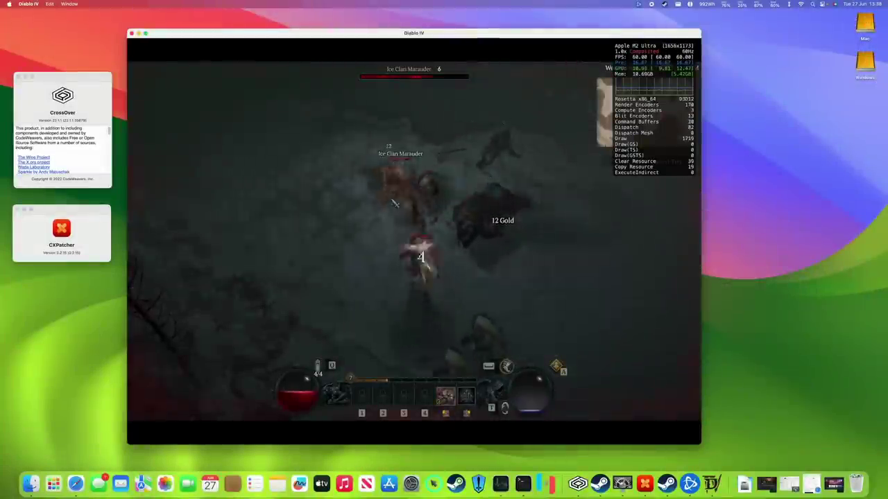
# - Fight the Ice Clan Marauders in Diablo IV to try out the game
pyautogui.click(328, 226)
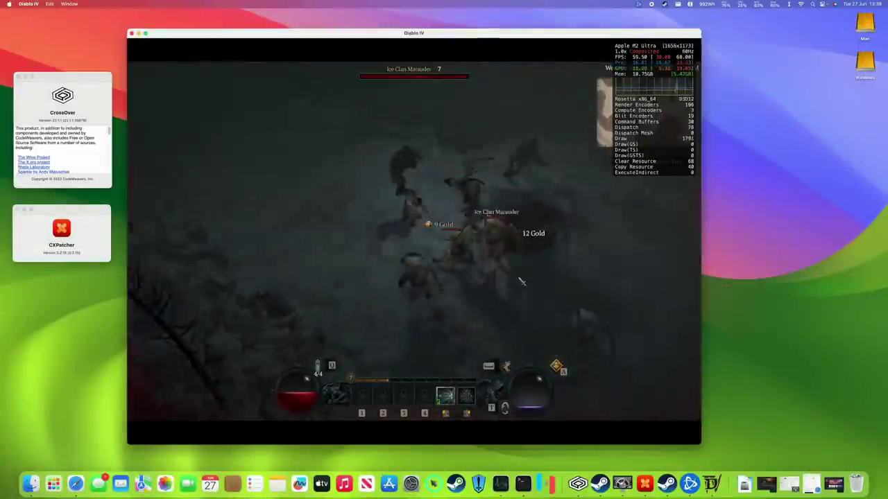
pyautogui.click(538, 216)
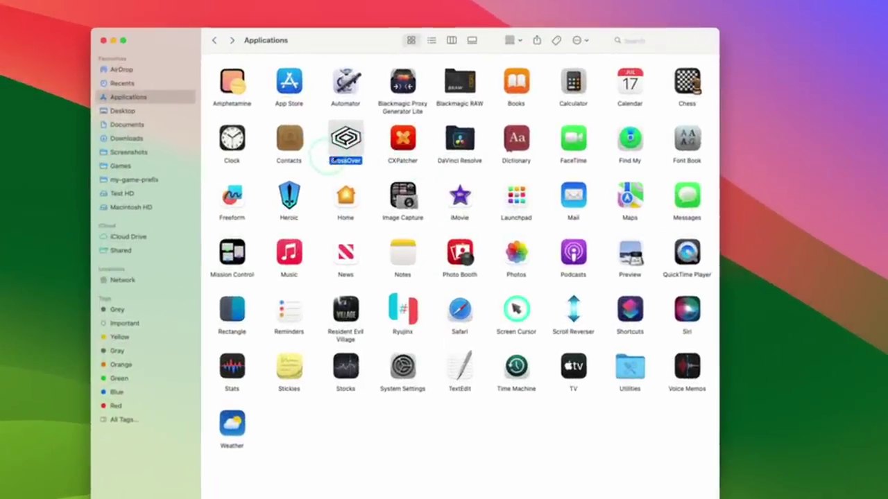
# - Make a copy of the CrossOver app in the Applications folder and name it "CrossOver Overwatch 2"
pyautogui.rightClick(349, 139)
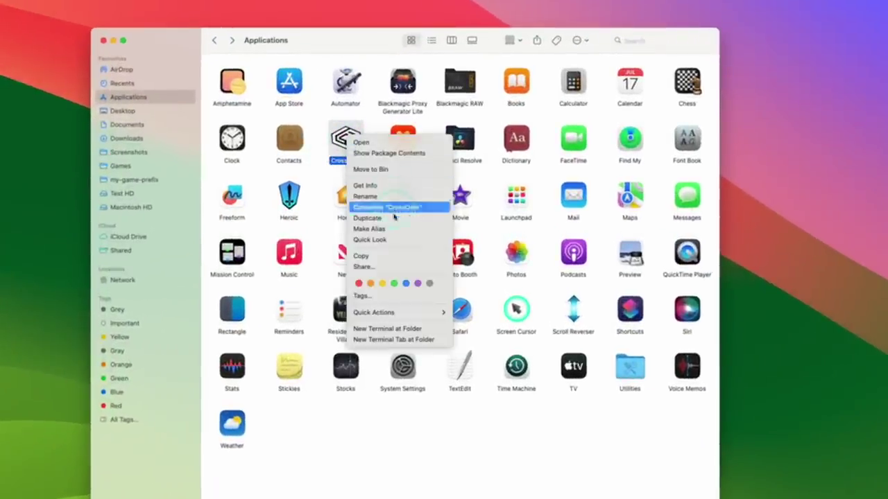
pyautogui.click(386, 256)
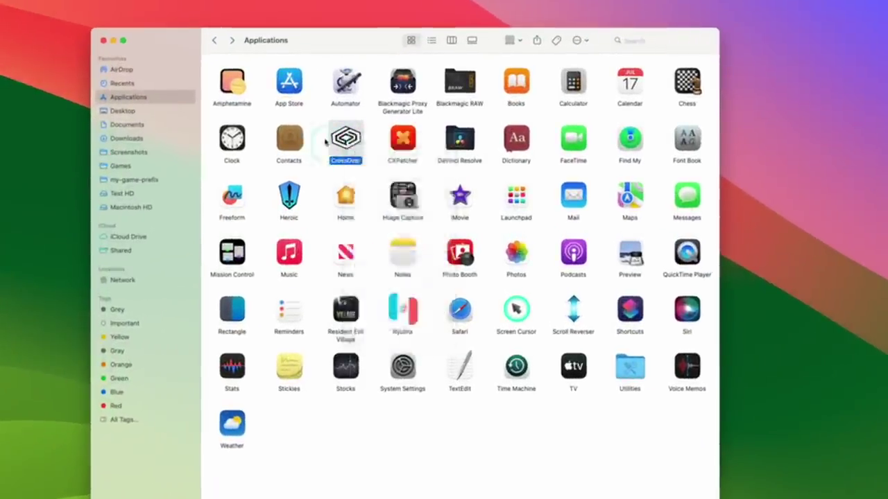
pyautogui.rightClick(371, 142)
pyautogui.click(416, 155)
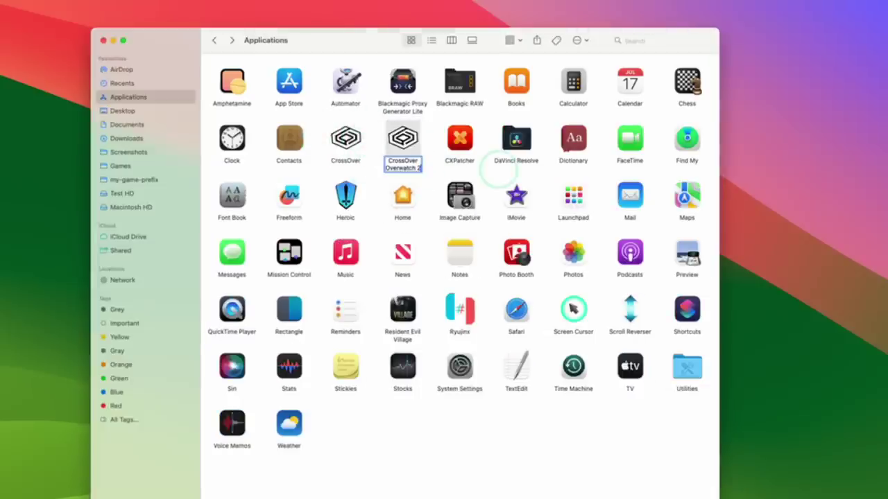
pyautogui.click(392, 161)
pyautogui.press('Return')
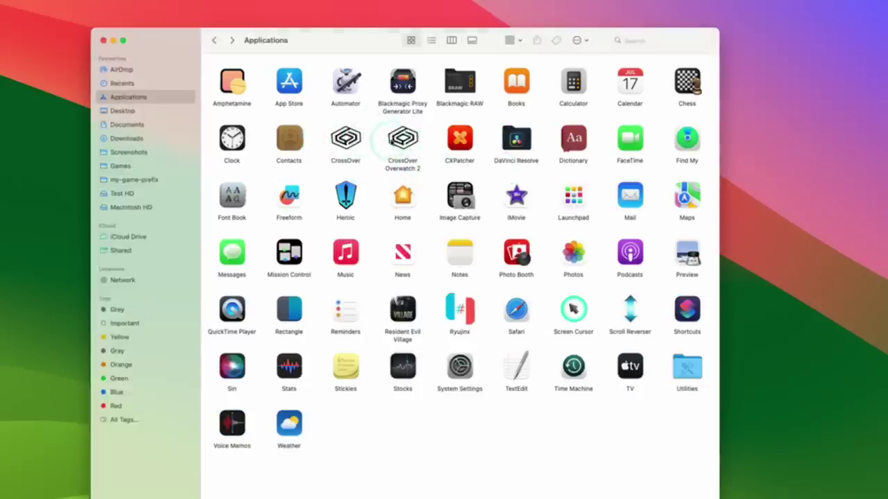
# - Show the package contents of CrossOver Overwatch 2 and open its Contents folder in list view
pyautogui.click(353, 141)
pyautogui.click(404, 149)
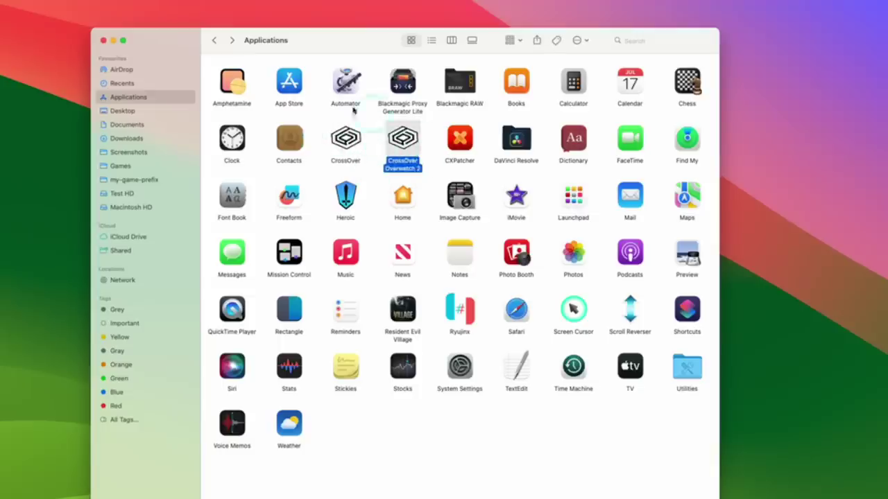
pyautogui.click(342, 149)
pyautogui.click(385, 128)
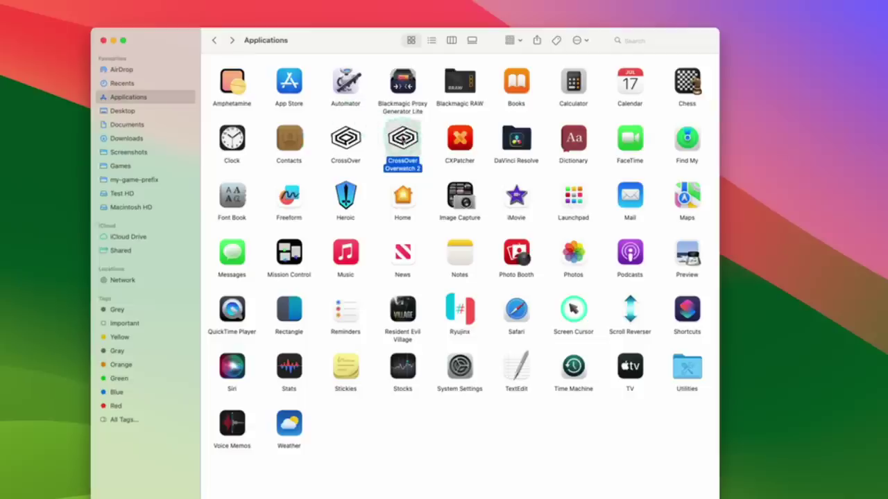
pyautogui.rightClick(404, 136)
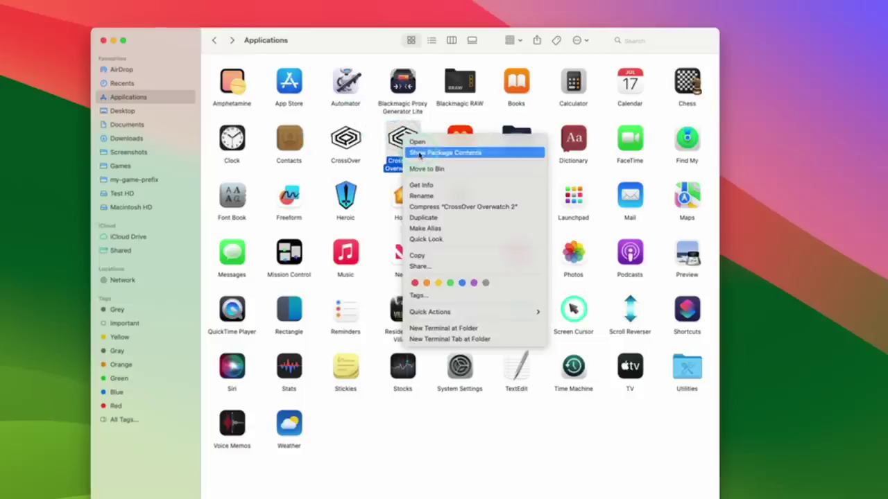
pyautogui.click(420, 154)
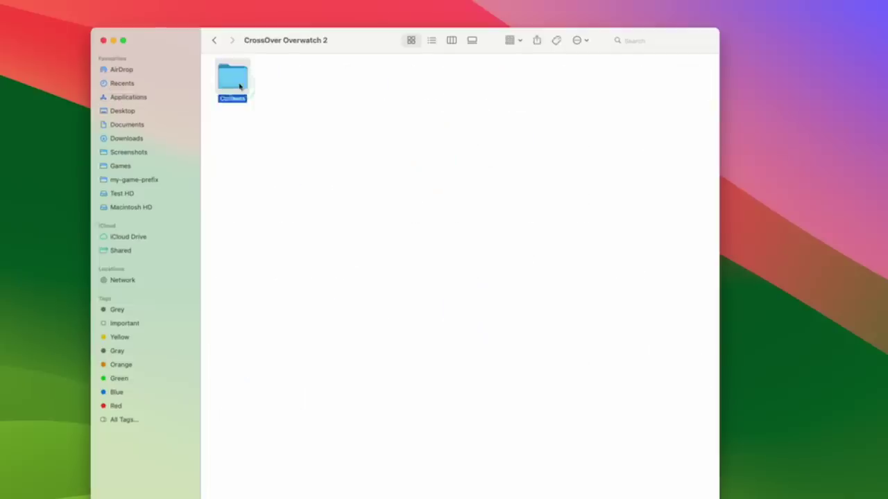
pyautogui.doubleClick(235, 80)
pyautogui.click(431, 40)
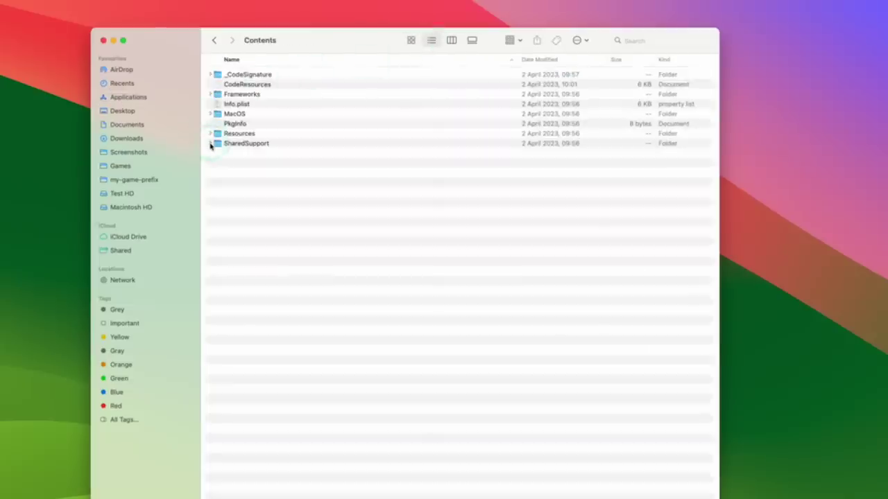
# - Expand the folder path SharedSupport/CrossOver/lib/wine/x86_64-windows
pyautogui.click(210, 143)
pyautogui.click(217, 152)
pyautogui.click(225, 212)
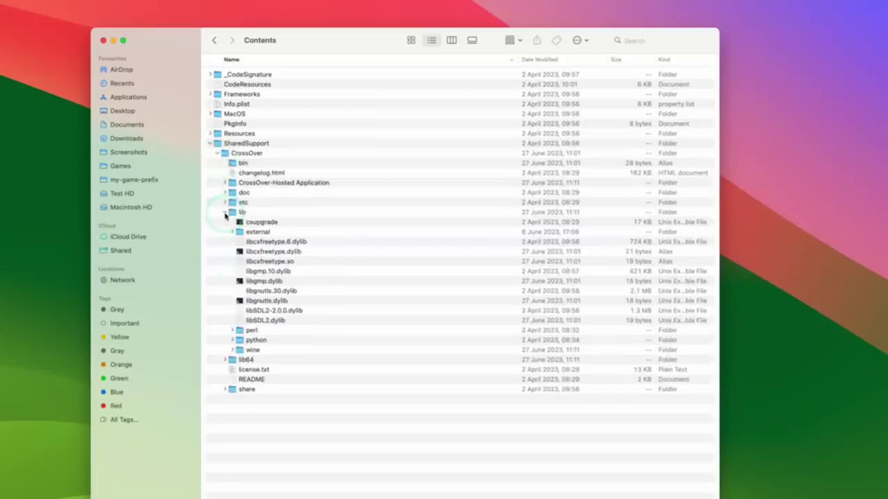
pyautogui.click(232, 349)
pyautogui.click(240, 419)
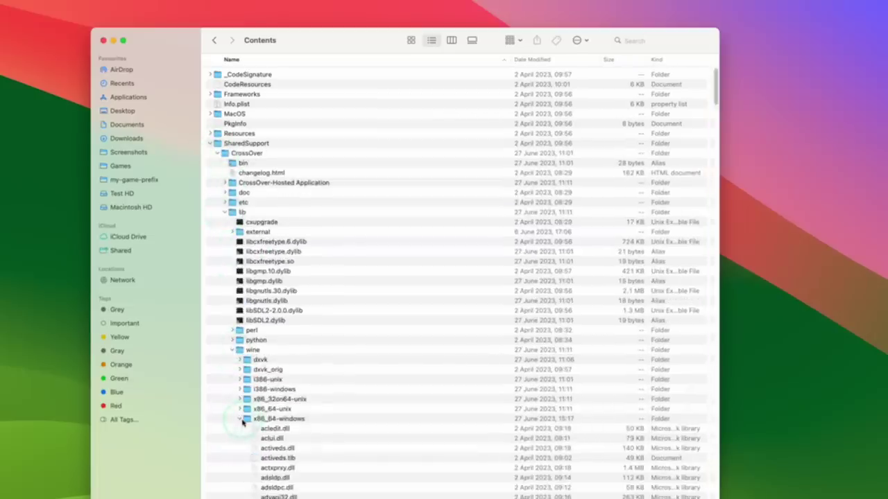
# - Find dxgi.dll in the x86_64-windows folder and rename it as dxgi.dll_gptk
pyautogui.scroll(-15, 317, 425)
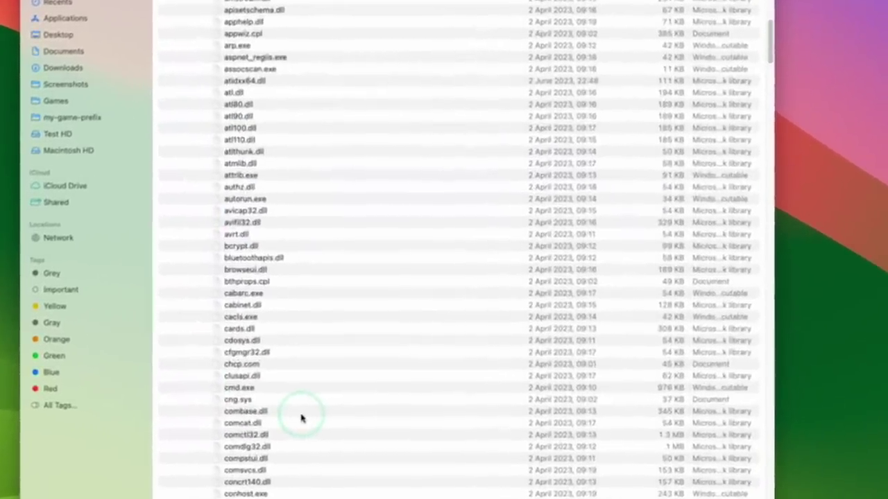
pyautogui.scroll(-20, 301, 418)
pyautogui.click(242, 388)
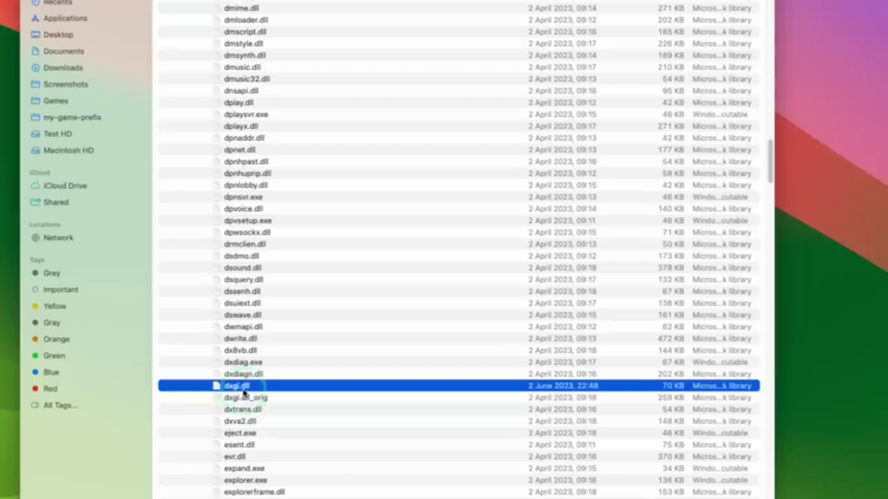
pyautogui.click(251, 398)
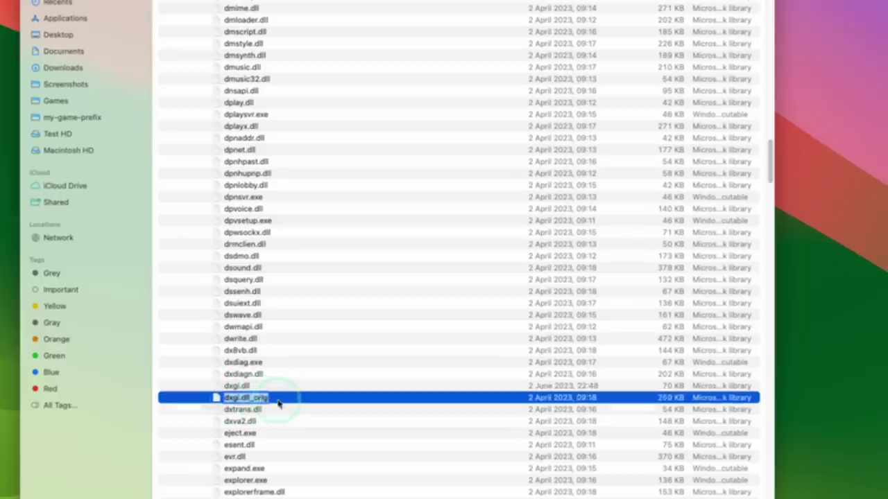
pyautogui.click(242, 388)
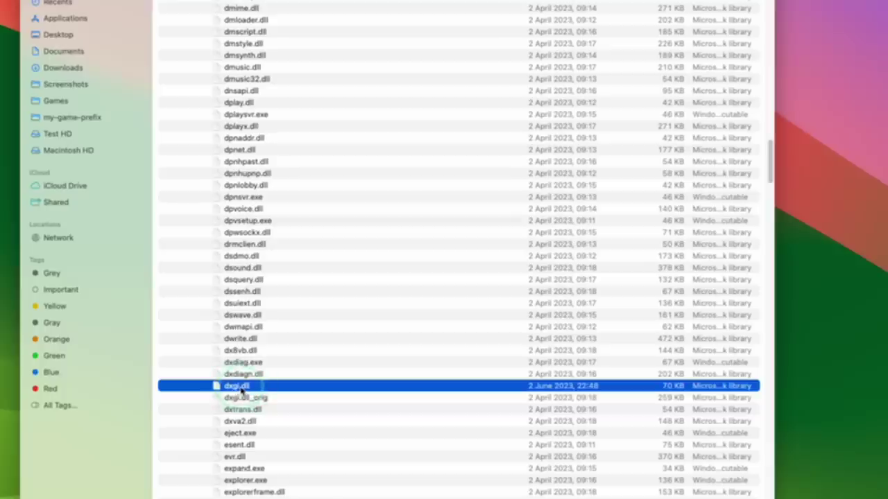
pyautogui.click(251, 398)
pyautogui.click(247, 385)
pyautogui.press('Return')
pyautogui.press('Right')
pyautogui.write('_gptk')
# - Rename dxgi.dll_orig as dxgi.dll
pyautogui.click(260, 400)
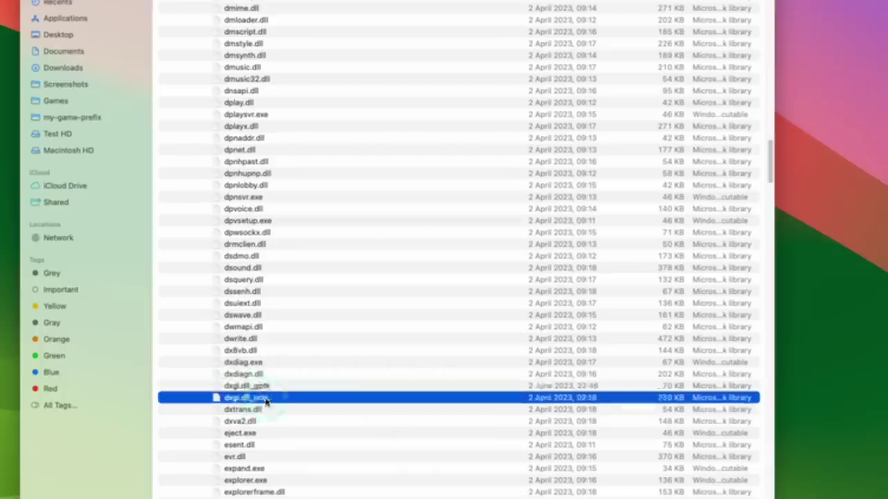
pyautogui.click(301, 401)
pyautogui.press('Return')
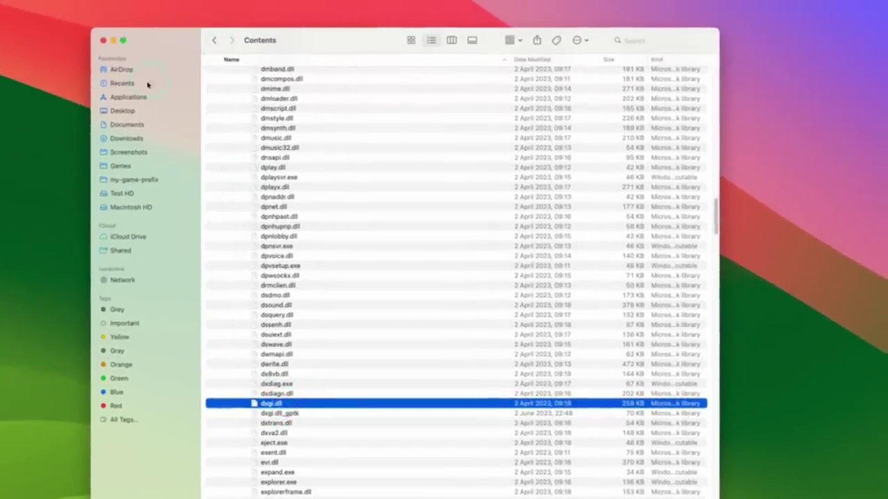
# - Open CrossOver Overwatch 2 from the Applications folder and accept the security warning
pyautogui.click(145, 100)
pyautogui.click(406, 142)
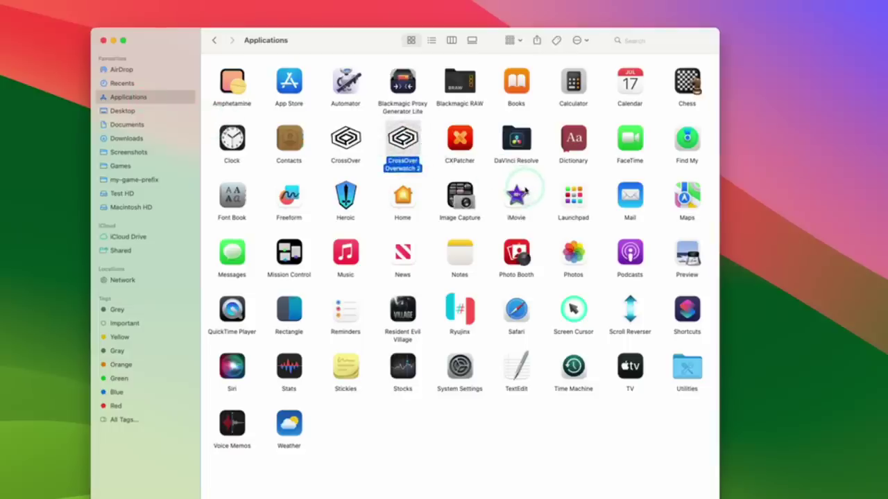
pyautogui.rightClick(393, 134)
pyautogui.click(417, 141)
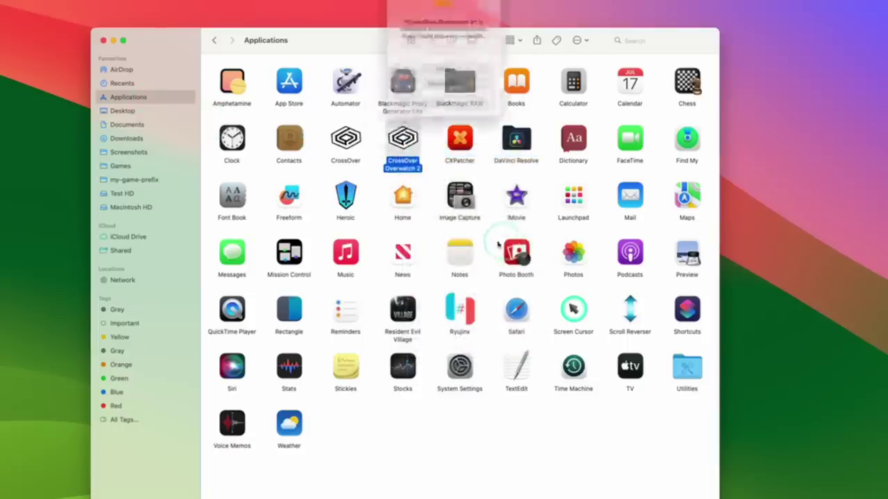
pyautogui.click(475, 74)
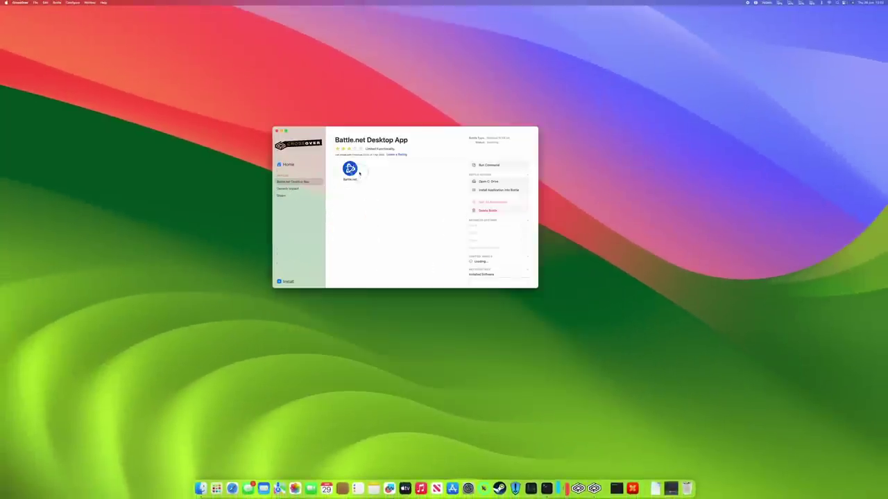
# - Launch Battle.net from the Battle.net Desktop App bottle with DXVK enabled, and start Overwatch 2 from the games list
pyautogui.click(353, 174)
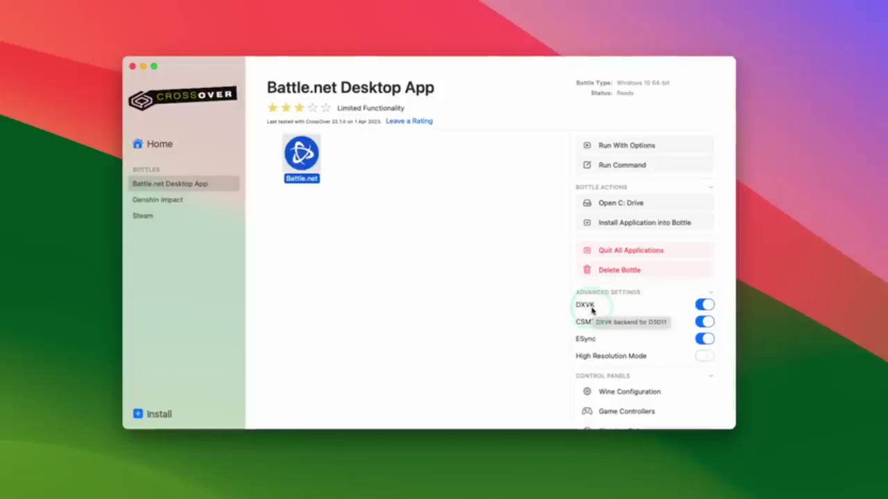
pyautogui.click(577, 305)
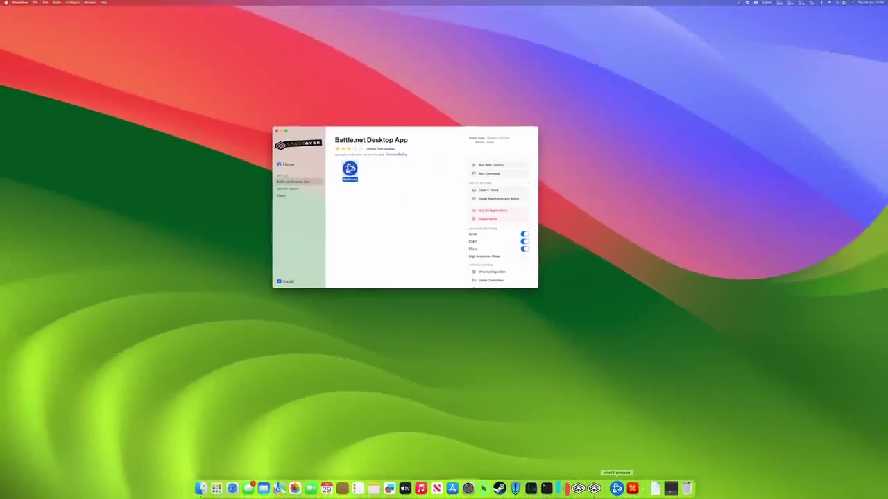
pyautogui.click(616, 488)
pyautogui.click(312, 140)
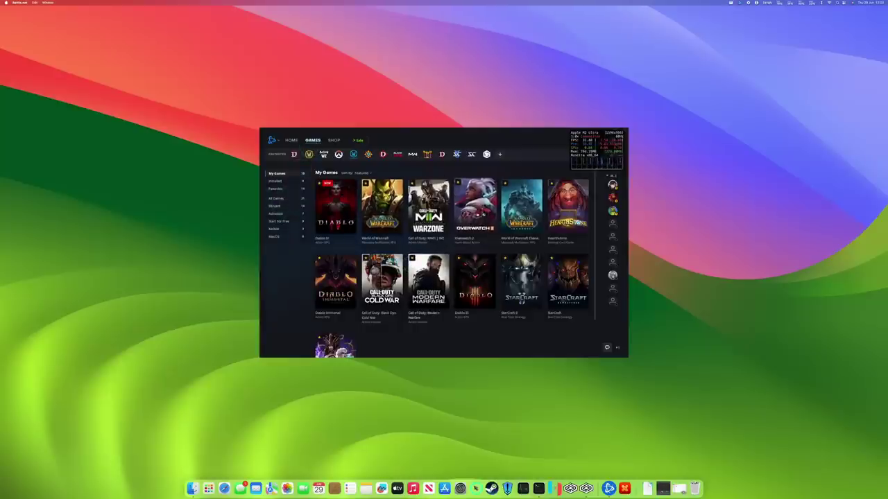
pyautogui.click(475, 204)
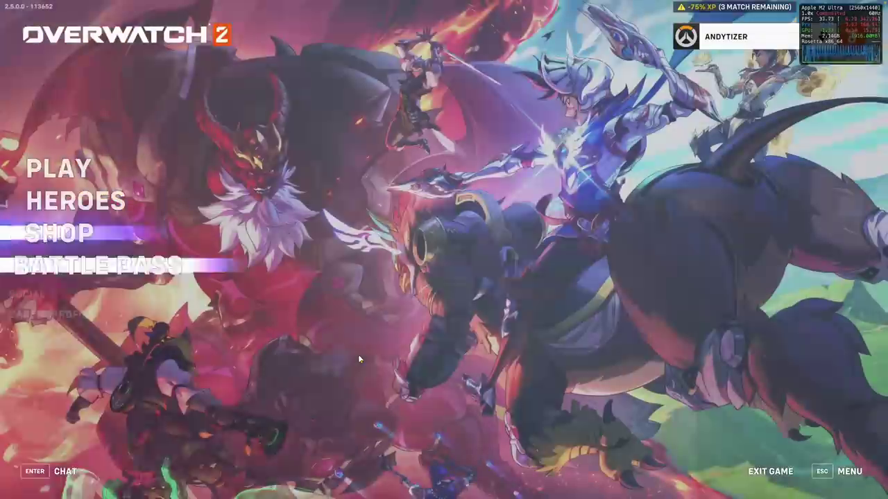
# - Start the Practice Range from the Overwatch 2 training modes
pyautogui.click(59, 167)
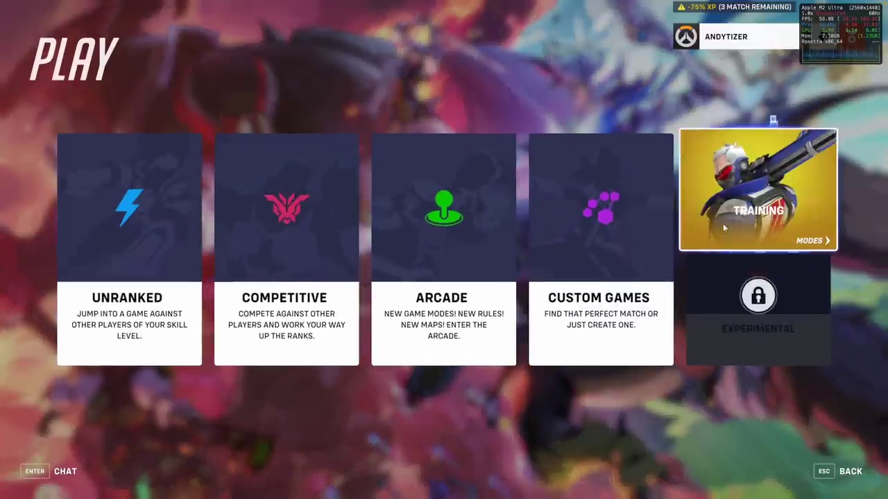
pyautogui.click(723, 224)
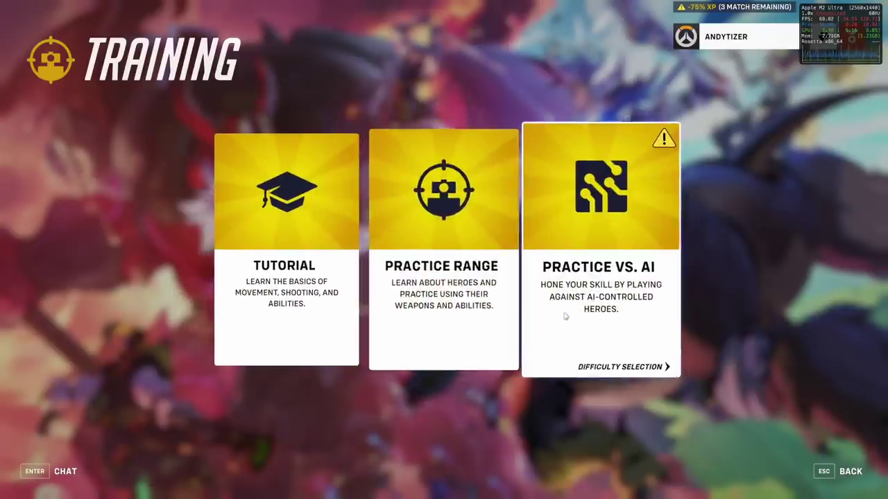
pyautogui.click(420, 276)
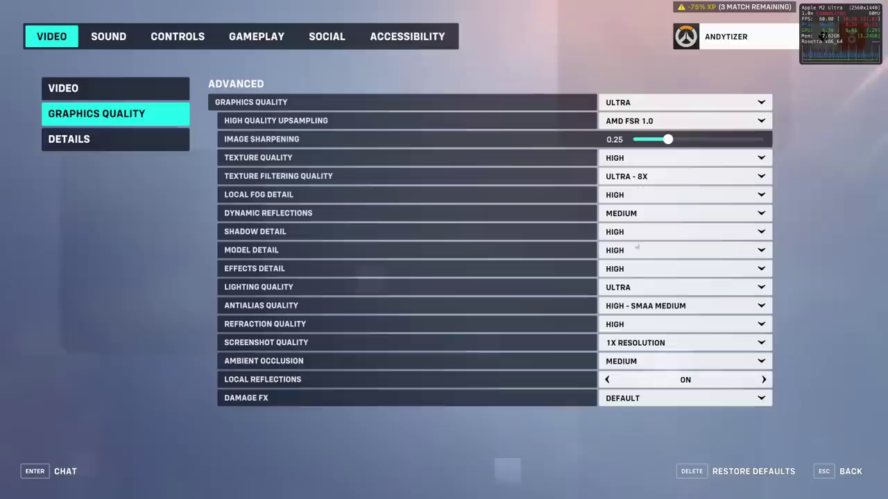
# - Set the Overwatch 2 graphics quality preset to Medium in the video settings
pyautogui.click(640, 104)
pyautogui.click(643, 146)
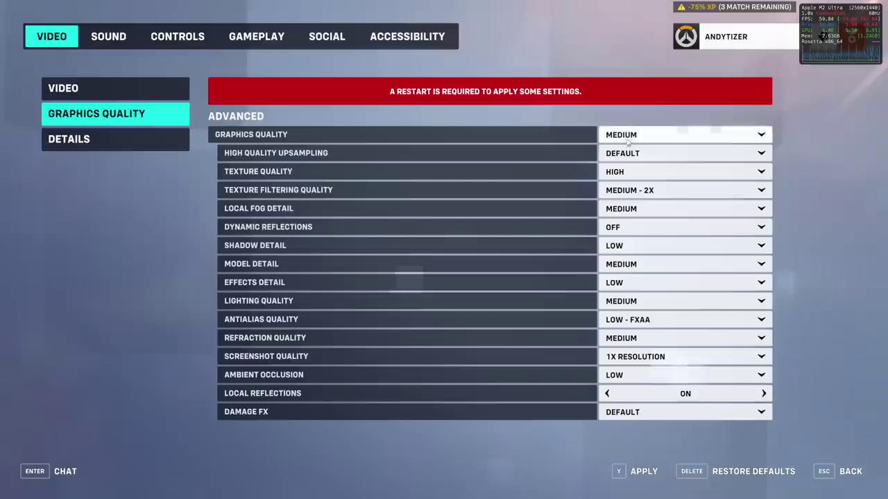
pyautogui.click(635, 136)
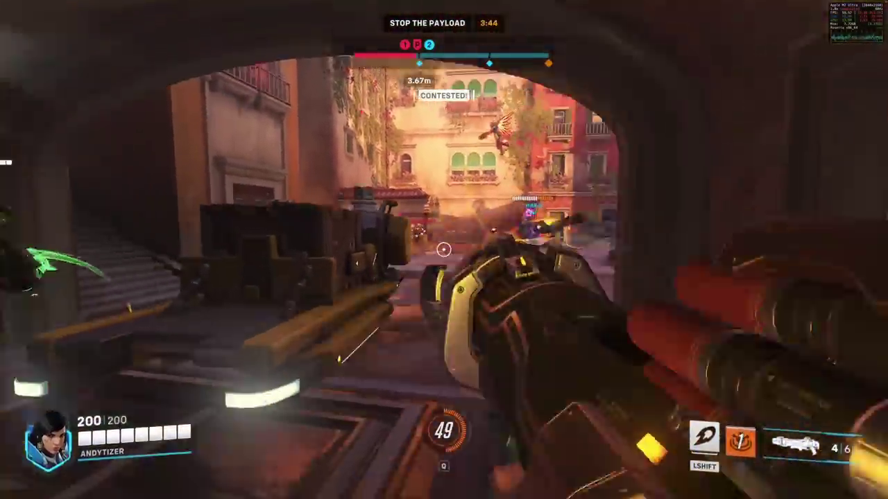
# - Defend the payload in an Overwatch 2 match with Pharah, using her abilities and firing rockets at the enemies
pyautogui.click(444, 250)
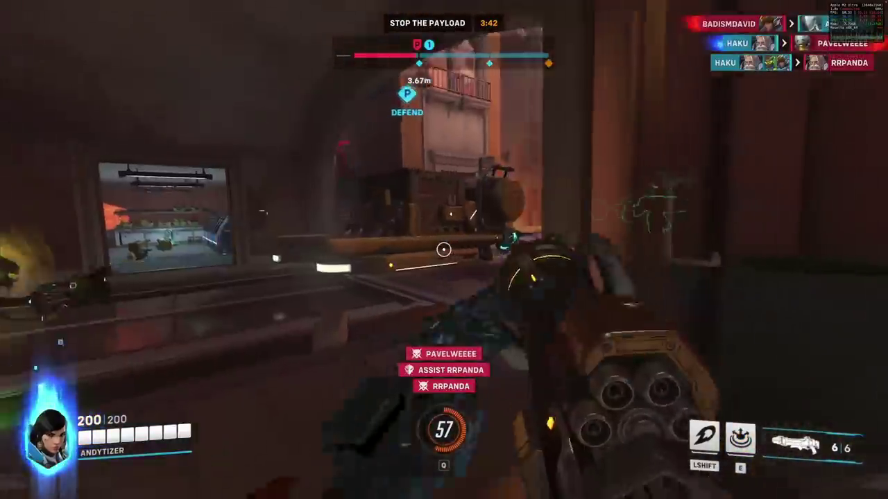
pyautogui.press('e')
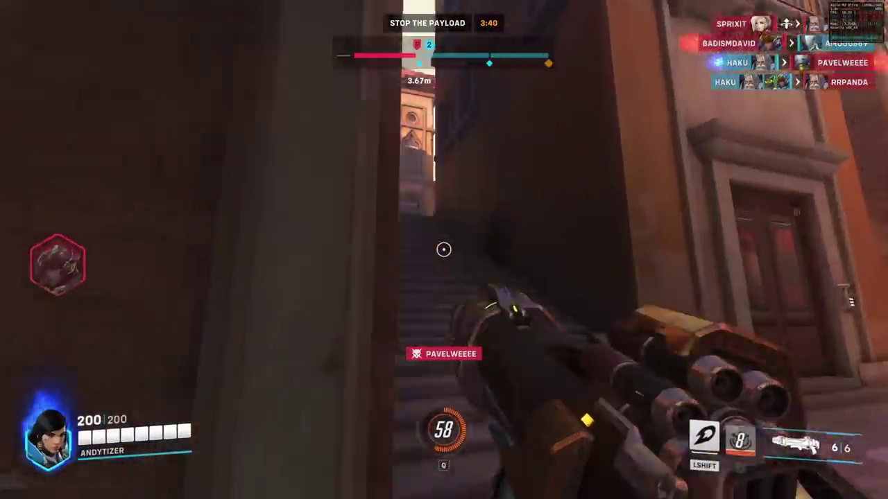
pyautogui.press('shift')
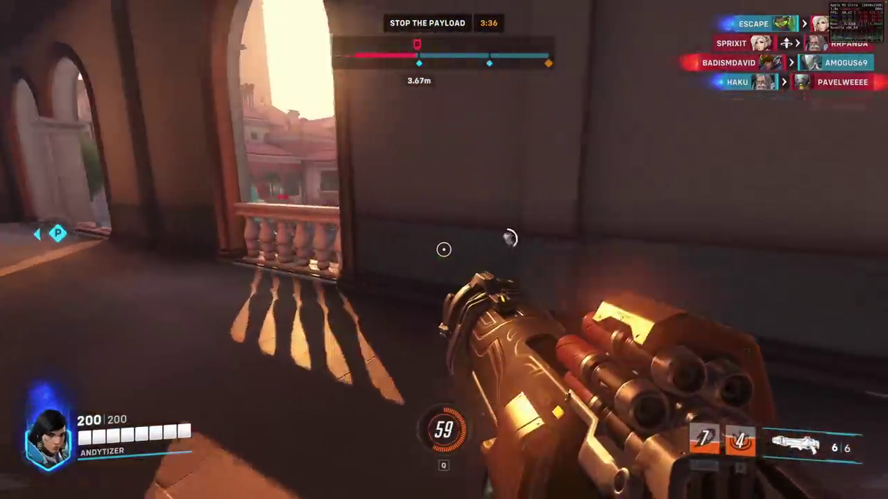
pyautogui.press('space')
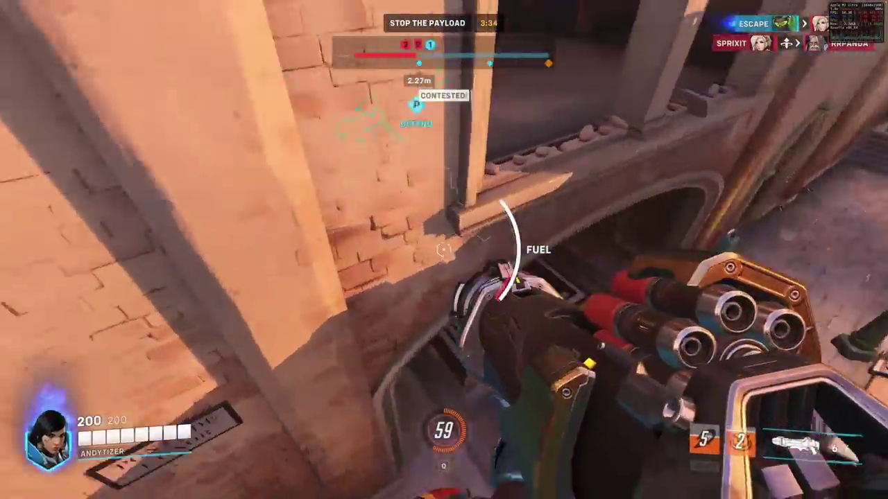
pyautogui.click(444, 250)
pyautogui.click(444, 250)
pyautogui.click(444, 250)
pyautogui.click(443, 249)
pyautogui.click(443, 250)
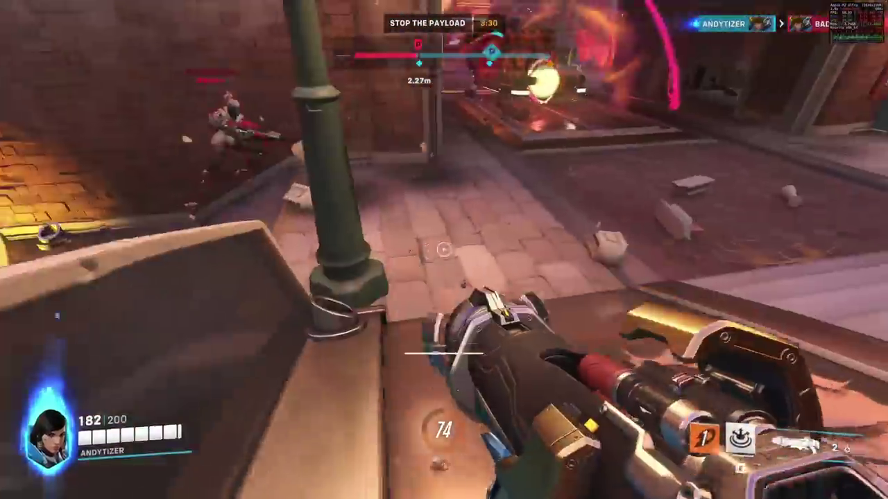
pyautogui.click(443, 250)
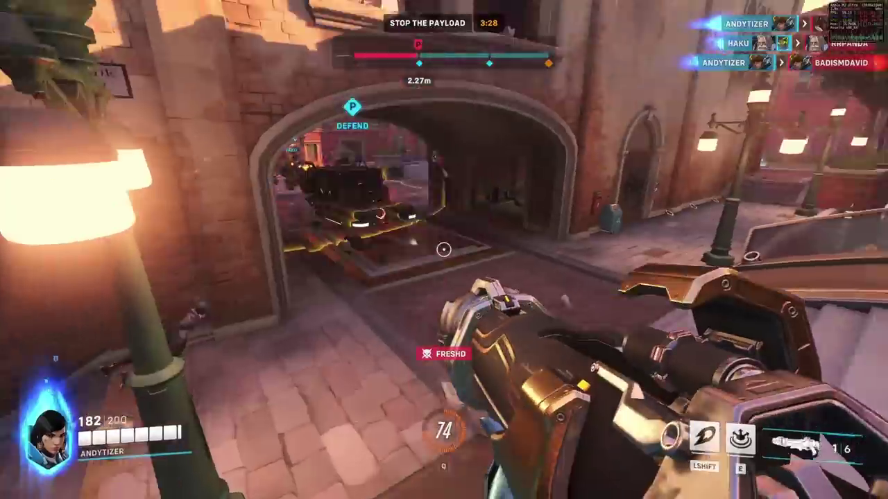
# - Continue the Overwatch 2 match as Pharah, advancing through the archway around the payload and using her weapon and abilities
pyautogui.click(444, 250)
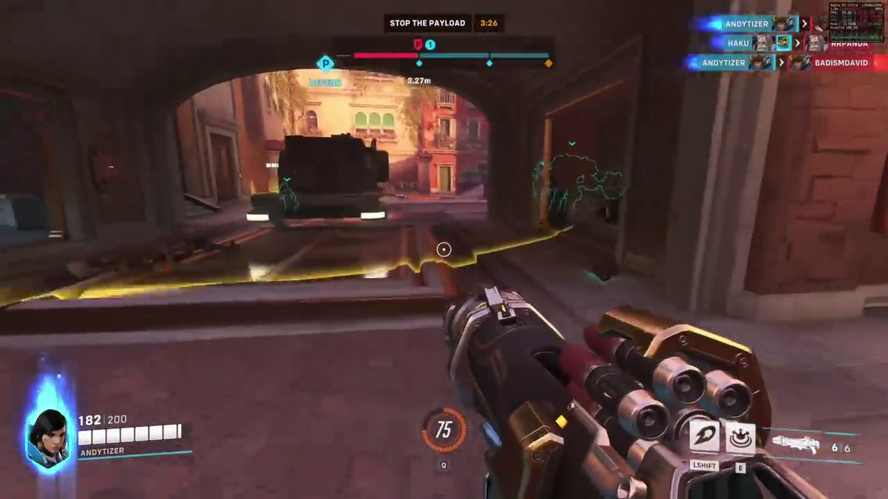
pyautogui.press('w')
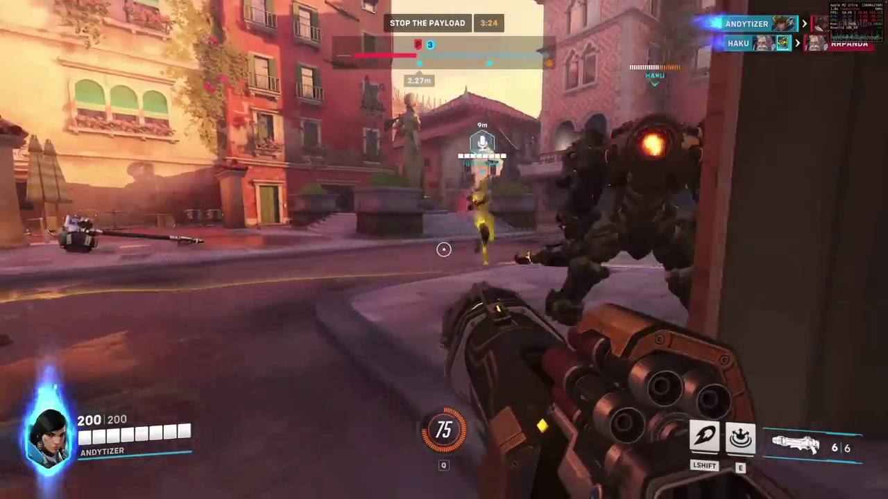
pyautogui.press('w')
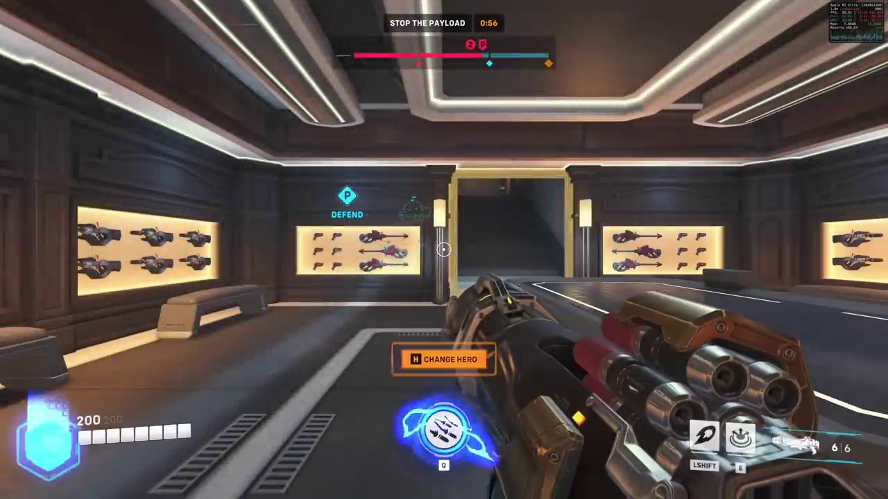
pyautogui.click(443, 250)
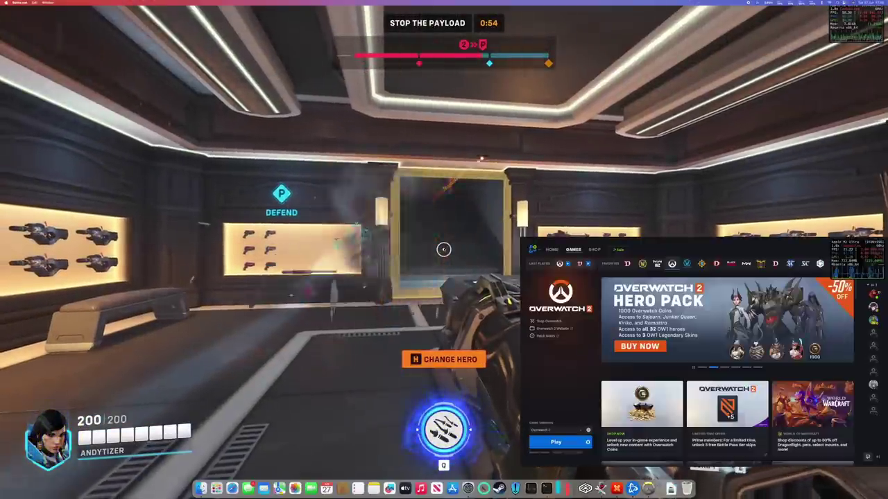
pyautogui.press('shift')
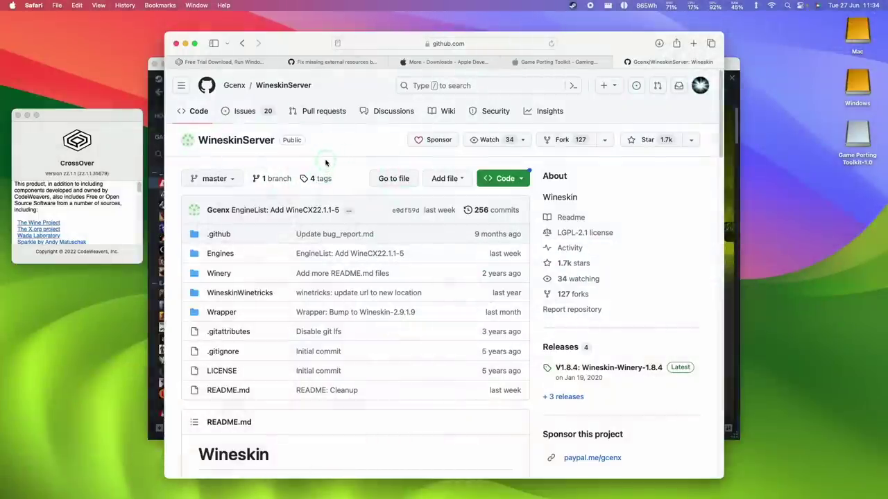
# - Review the CXPatcher release's contributors and assets, the WineskinServer donation section and the CXPatcher developer's profile on GitHub
pyautogui.moveTo(241, 93)
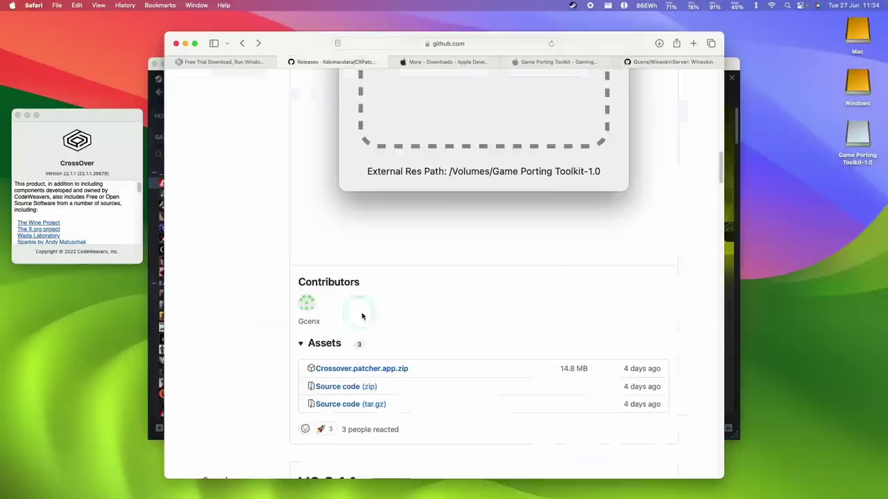
pyautogui.moveTo(362, 311); pyautogui.dragTo(320, 298)
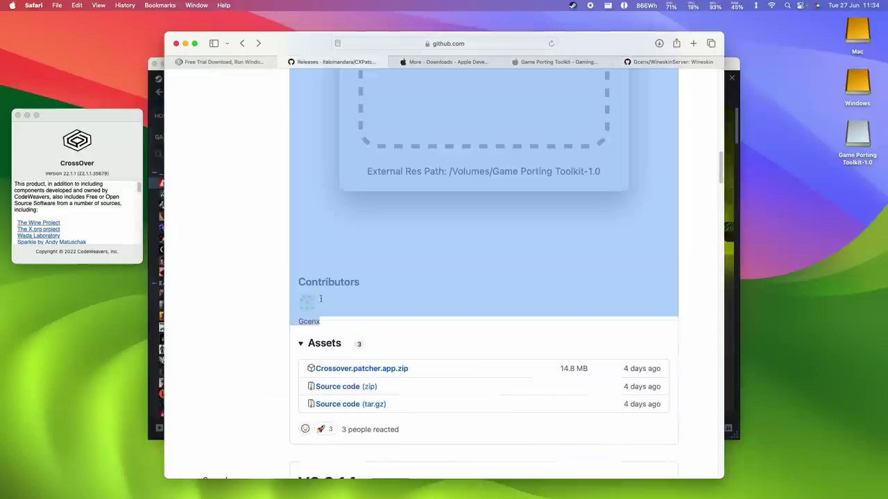
pyautogui.click(291, 332)
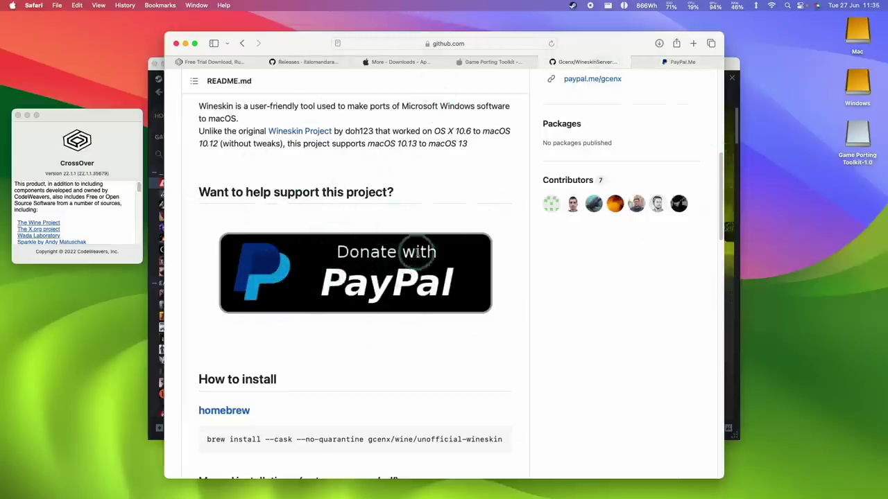
pyautogui.click(687, 63)
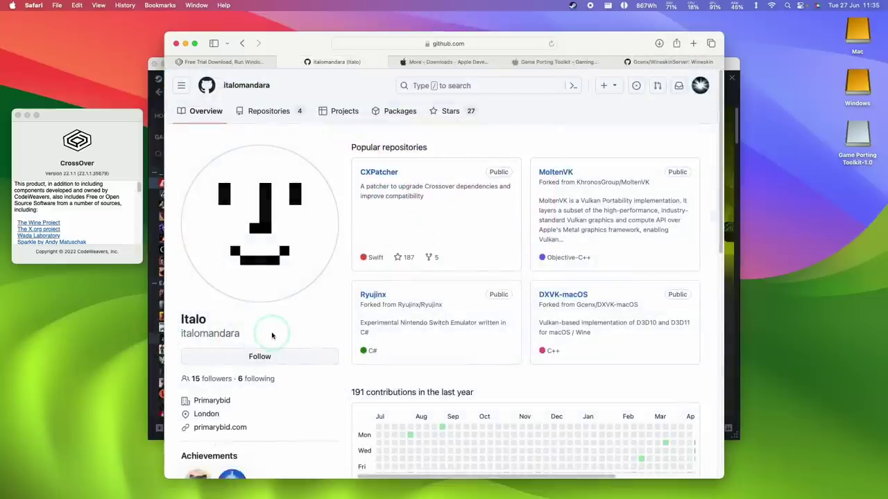
pyautogui.moveTo(263, 338); pyautogui.dragTo(180, 337)
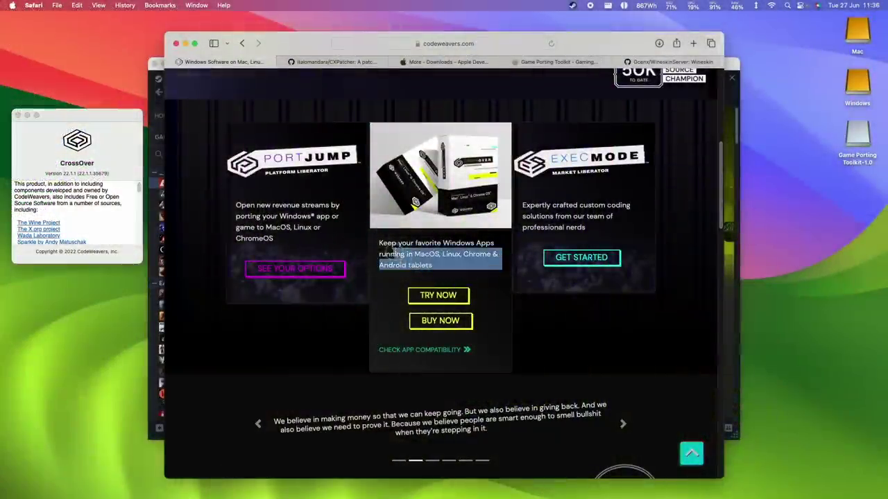
# - Open the CrossOver purchase page on the CodeWeavers site and compare the features of the CrossOver + and CrossOver Life plans
pyautogui.click(501, 256)
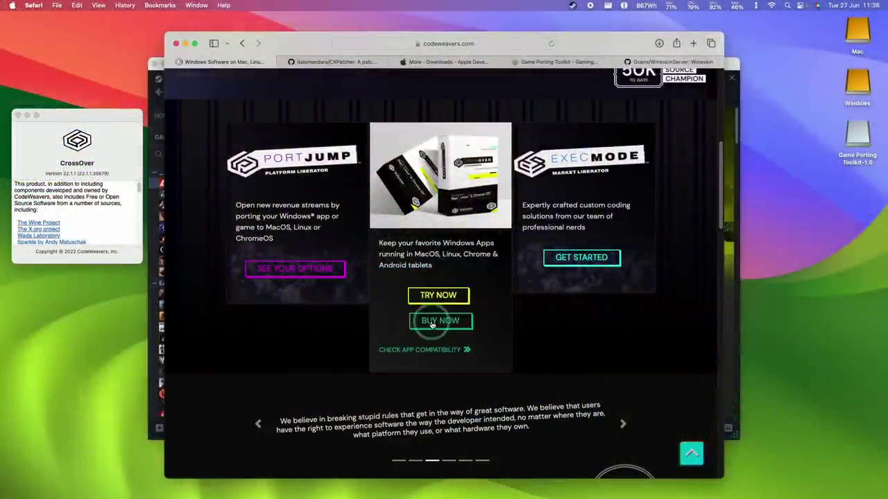
pyautogui.click(423, 302)
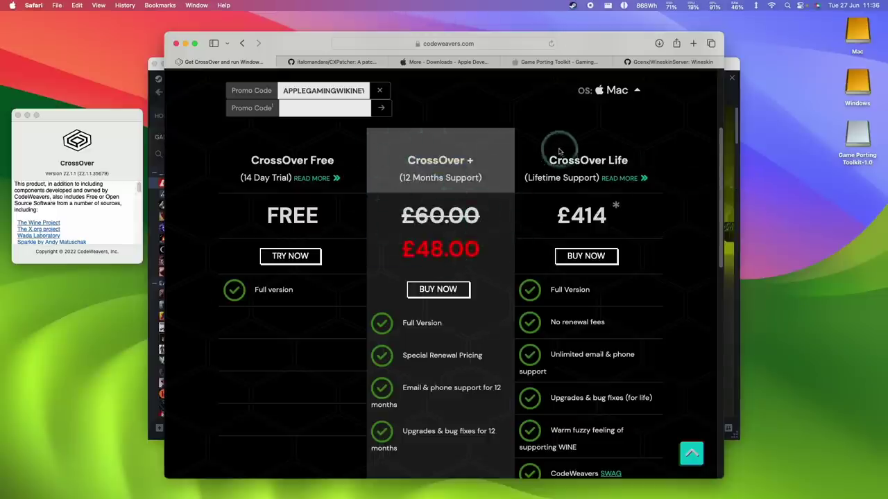
pyautogui.moveTo(557, 149); pyautogui.dragTo(680, 236)
pyautogui.click(709, 189)
pyautogui.scroll(-2, 560, 386)
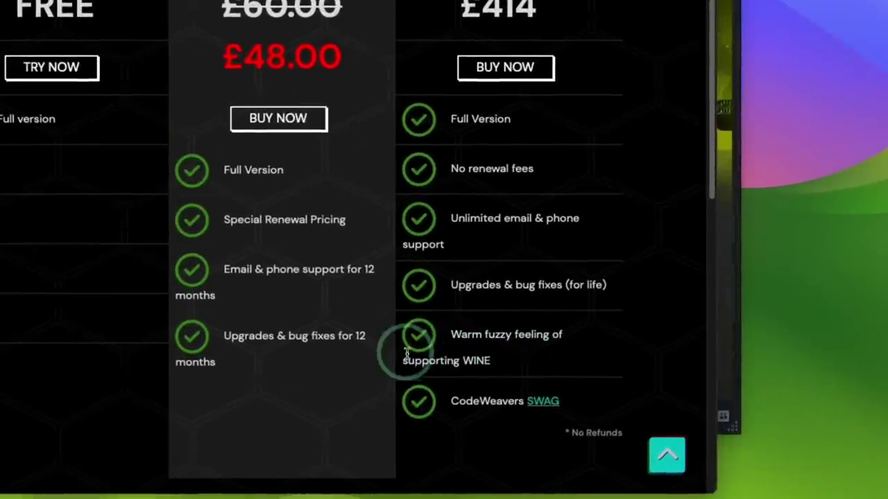
pyautogui.moveTo(522, 391); pyautogui.dragTo(610, 394)
pyautogui.click(543, 364)
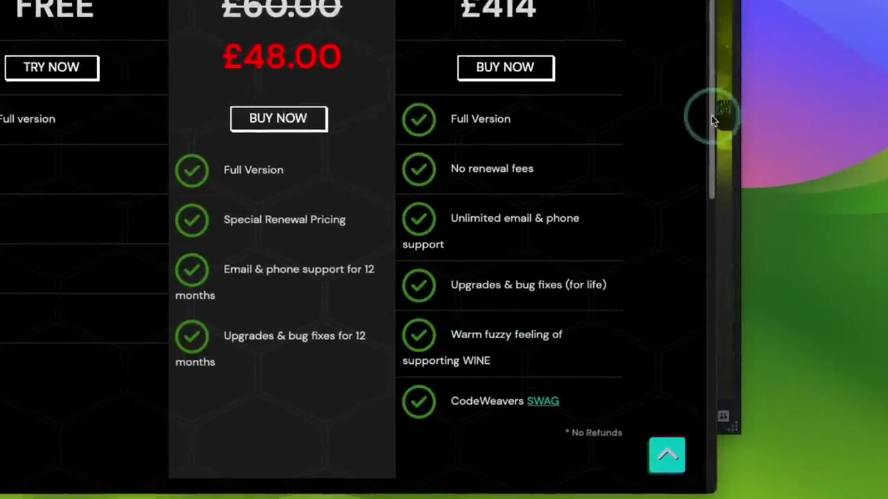